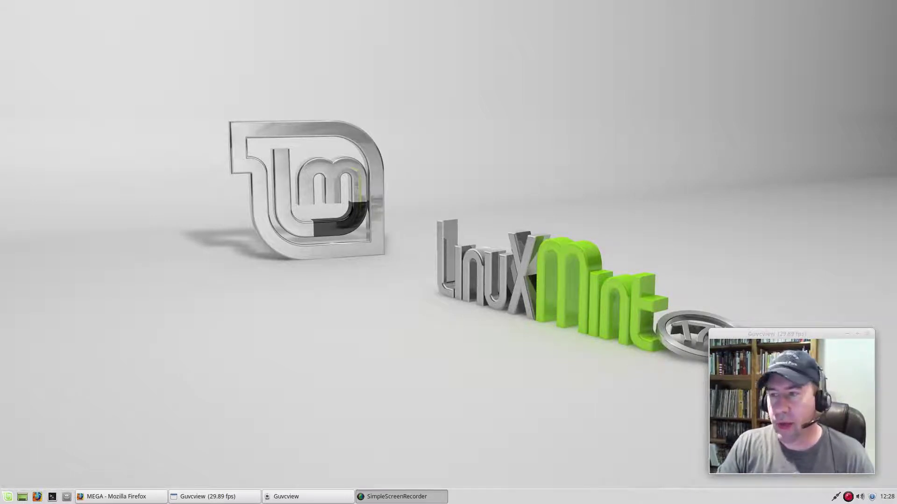
Restore the Firefox window showing MEGA, reposition it, and maximize it to full screen
click(121, 496)
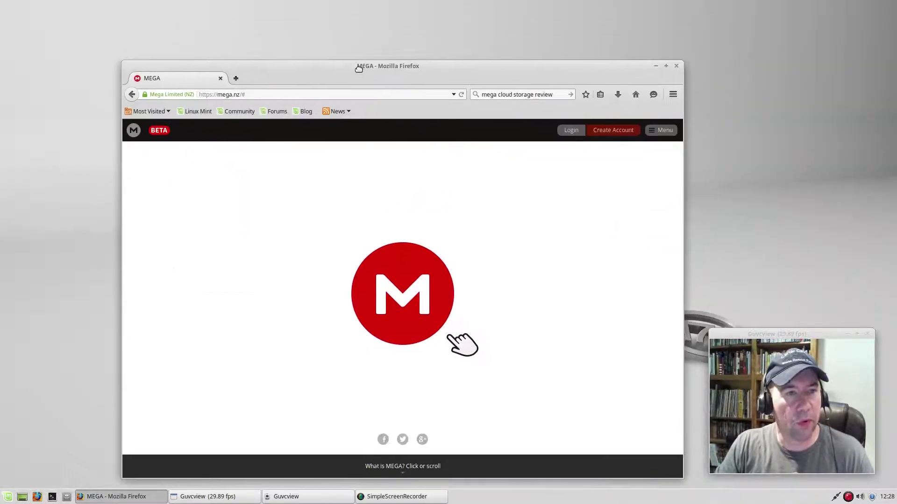
drag(358, 69, 353, 54)
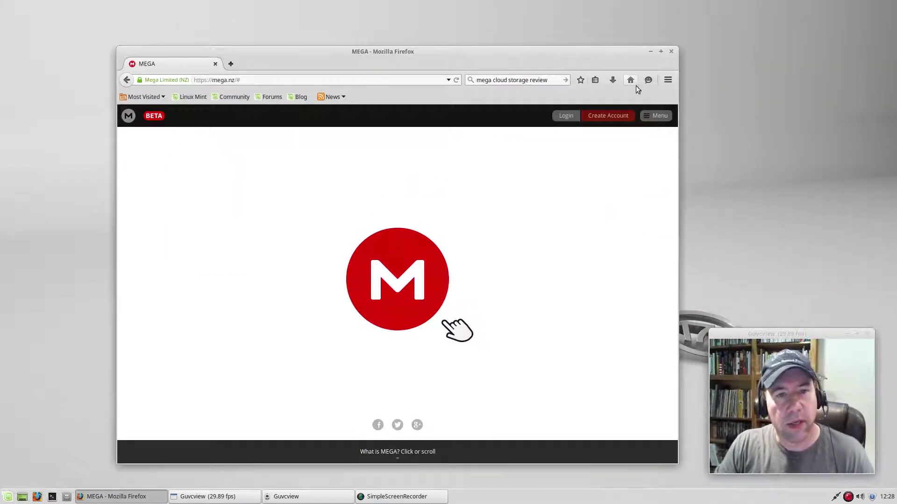
click(660, 53)
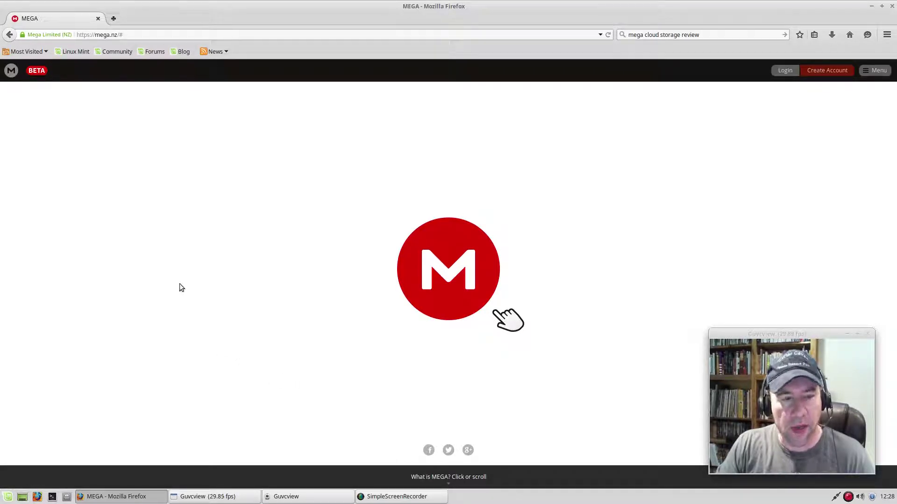
Scroll down the MEGA start page to reach the 'What is MEGA?' info page
scroll(180, 284, down, 1)
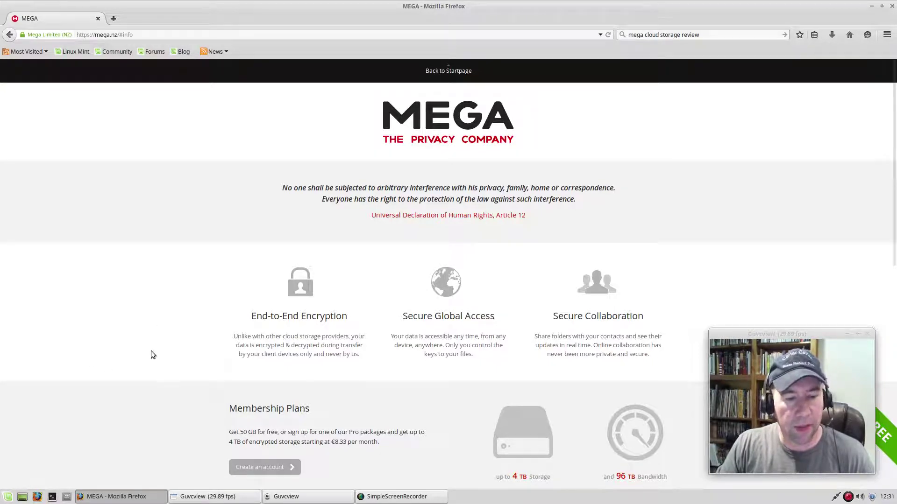
Scroll the info page past the membership plans to the Mobile Apps and Sync Client sections
scroll(147, 351, down, 2)
scroll(147, 352, up, 3)
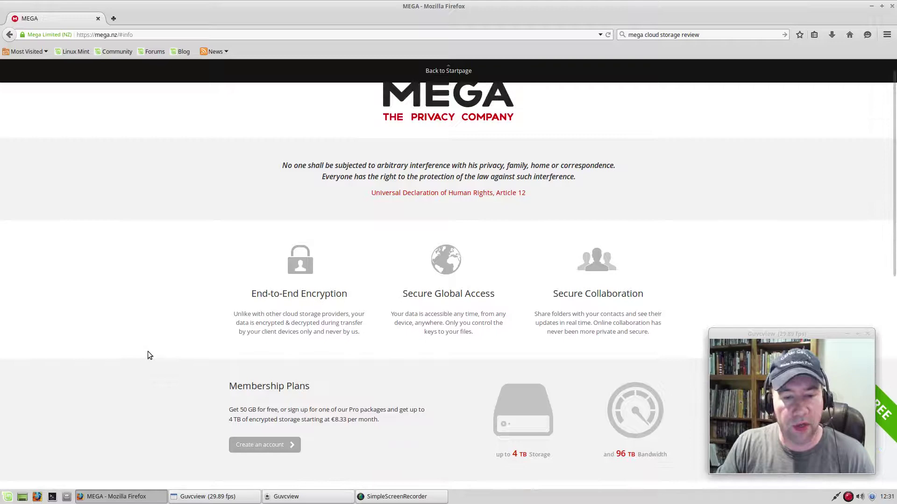
scroll(147, 354, down, 1)
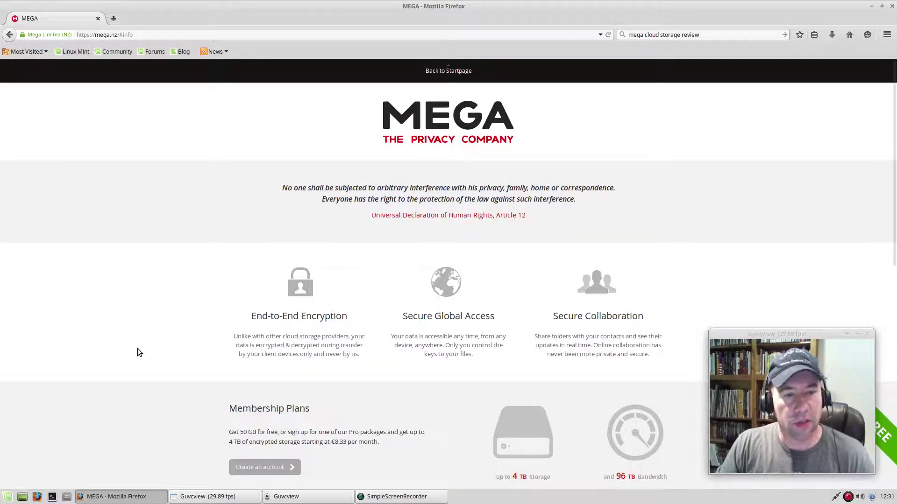
scroll(137, 352, down, 3)
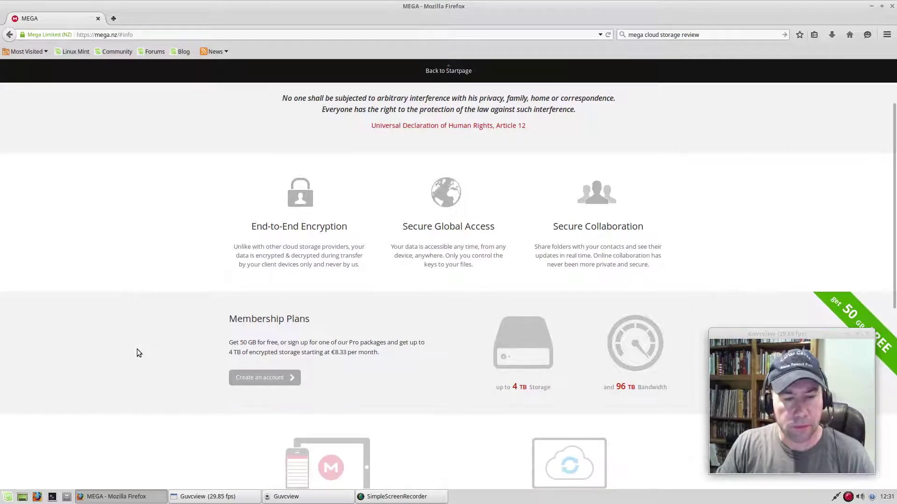
scroll(136, 350, down, 3)
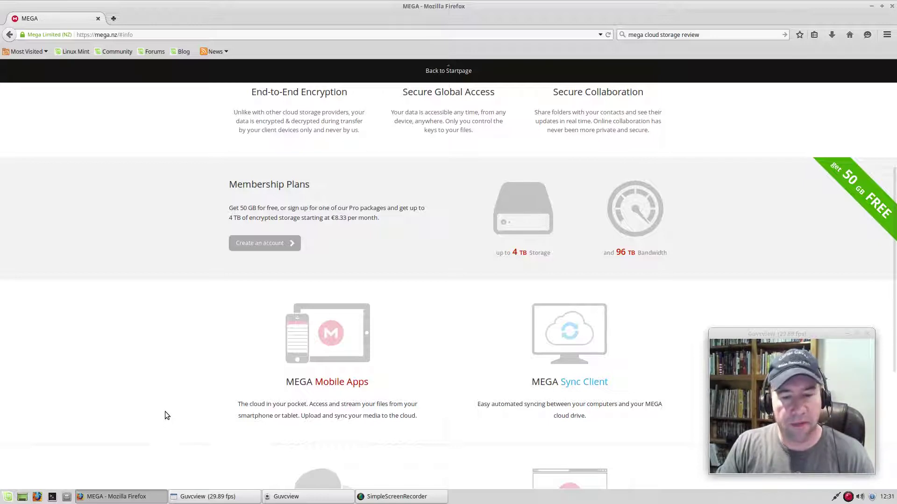
scroll(163, 408, down, 3)
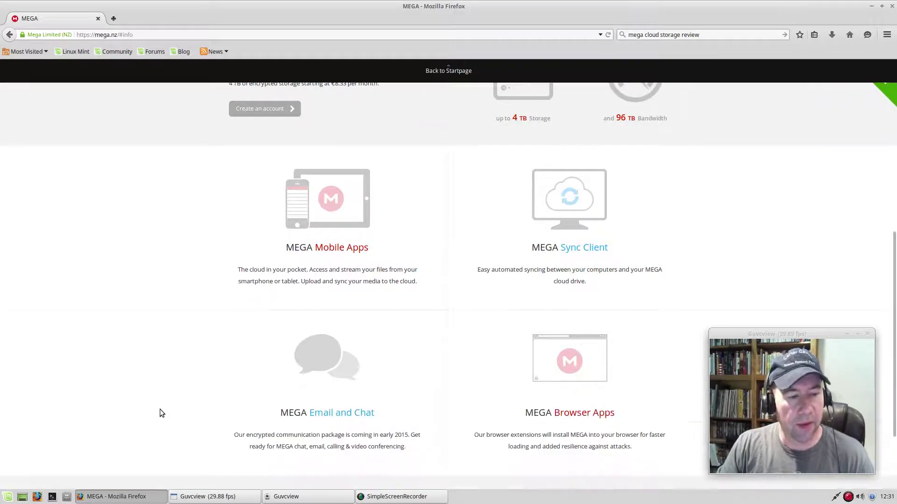
scroll(159, 411, down, 2)
scroll(159, 411, up, 5)
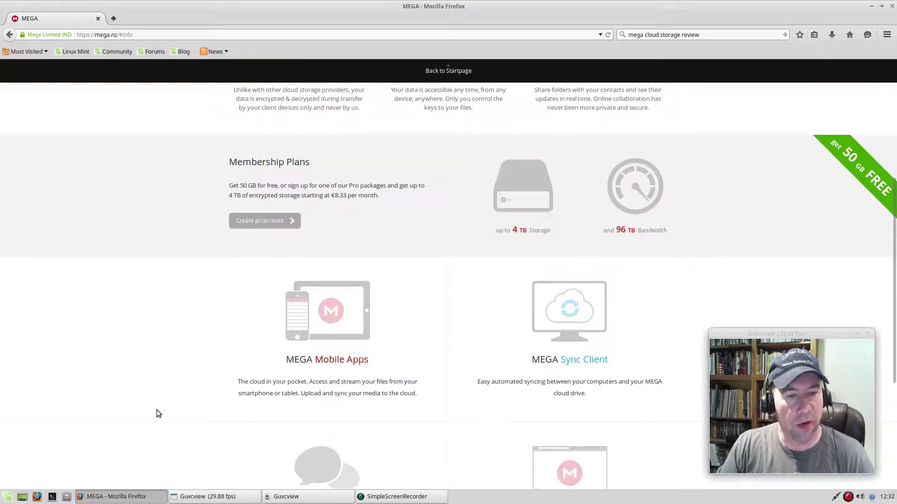
scroll(157, 411, up, 1)
scroll(157, 402, down, 1)
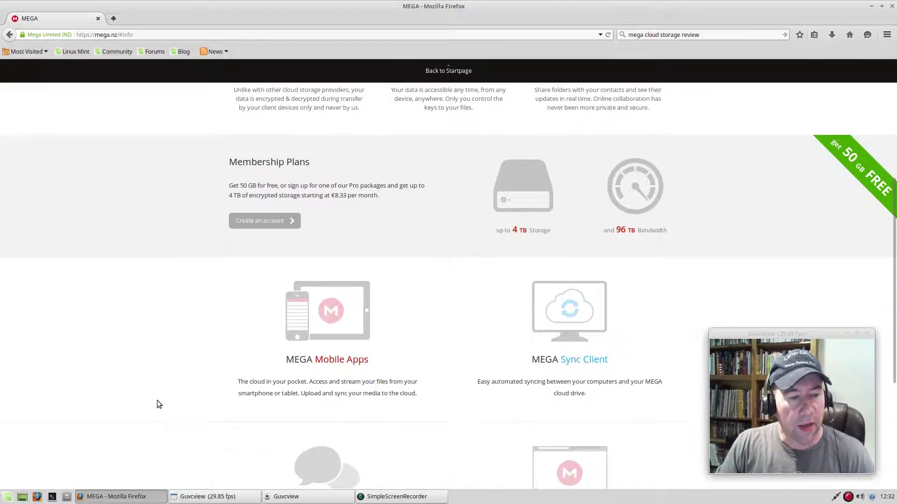
click(335, 361)
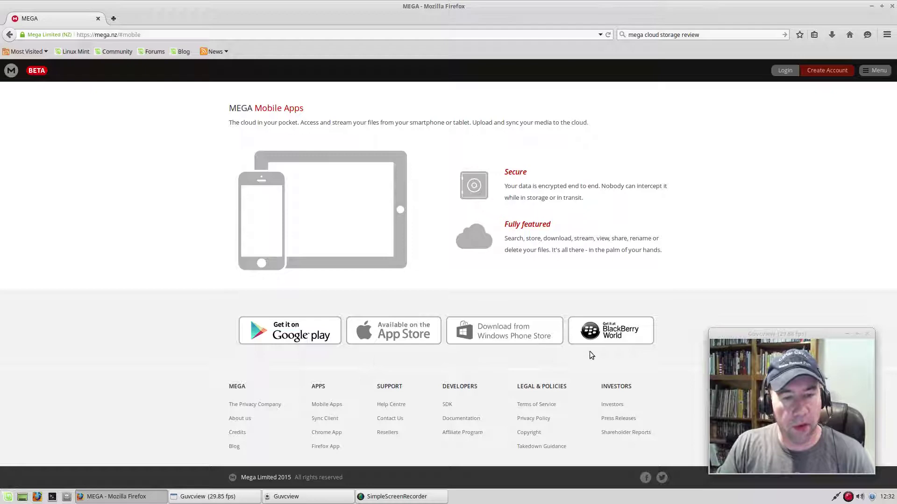
click(9, 34)
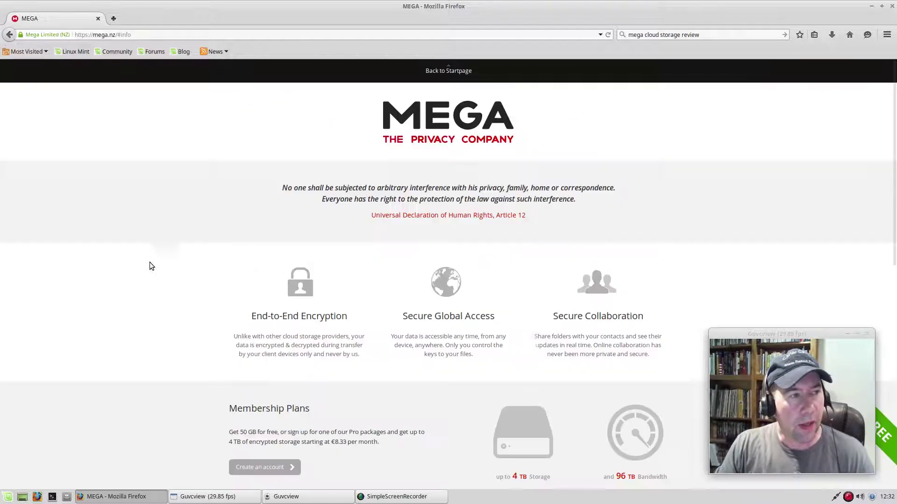
scroll(441, 384, down, 5)
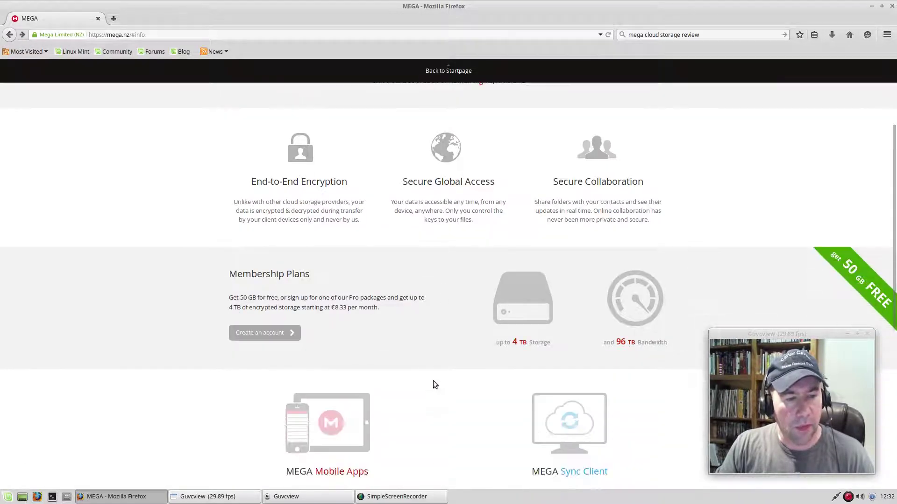
scroll(433, 384, down, 8)
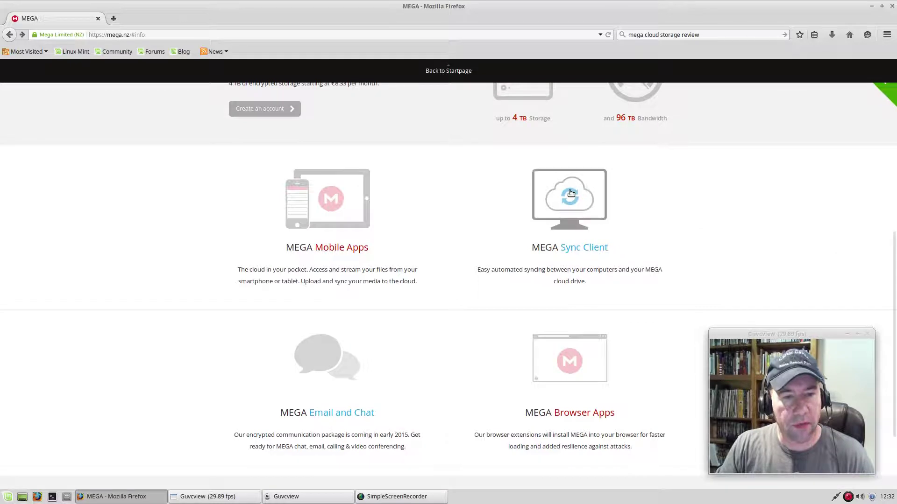
Open the Sync Client page and view the Linux distro list without picking one
click(579, 247)
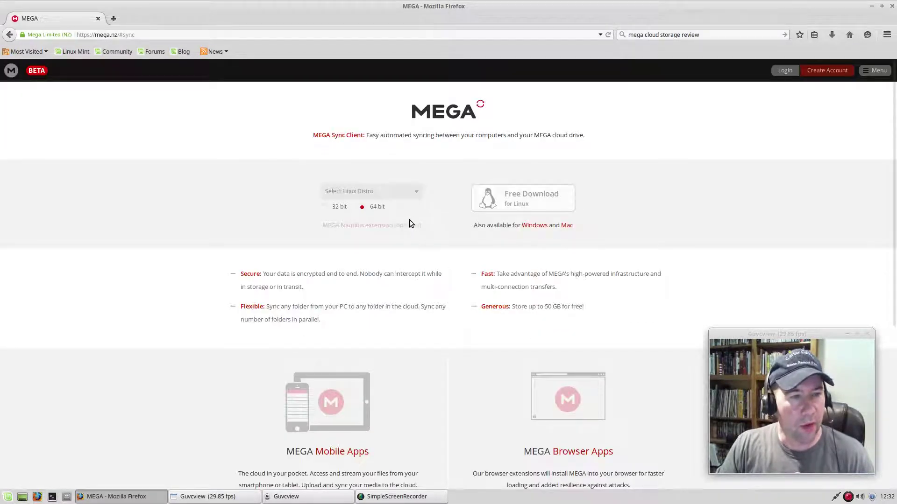
click(415, 192)
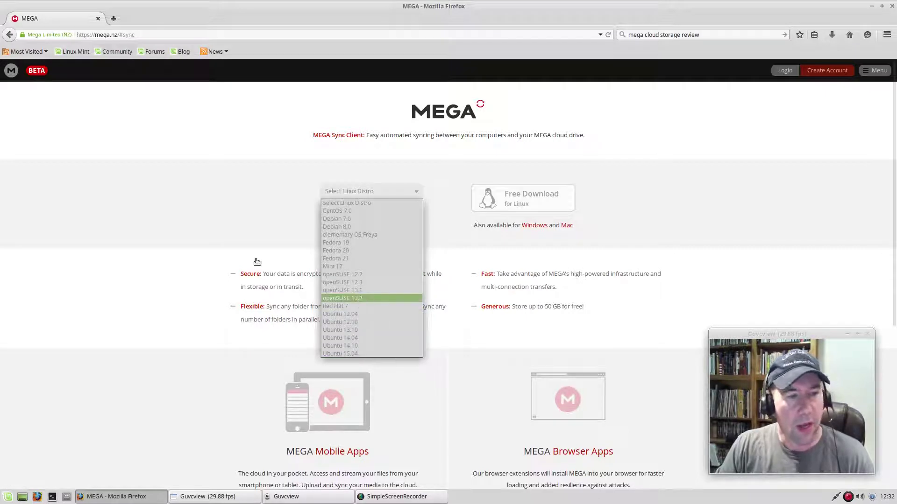
click(227, 229)
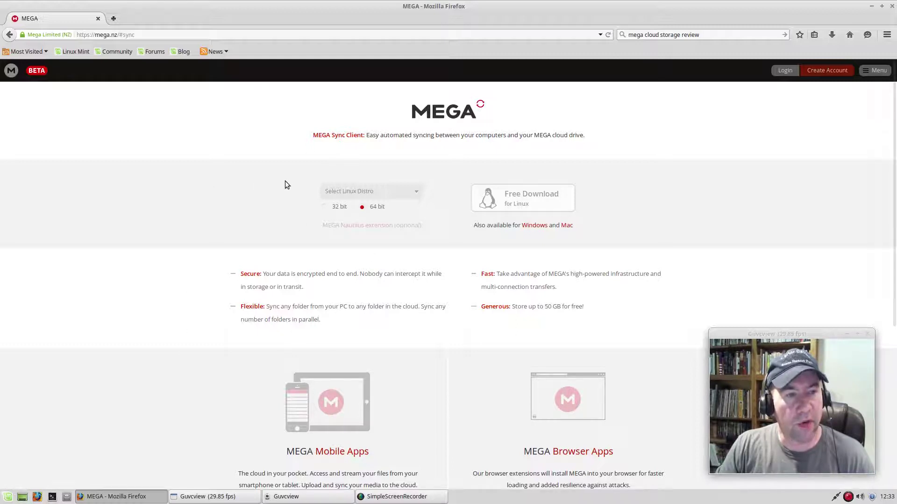
Scroll the Sync Client page to the encryption, folder syncing and 50 GB free storage details
scroll(440, 354, down, 3)
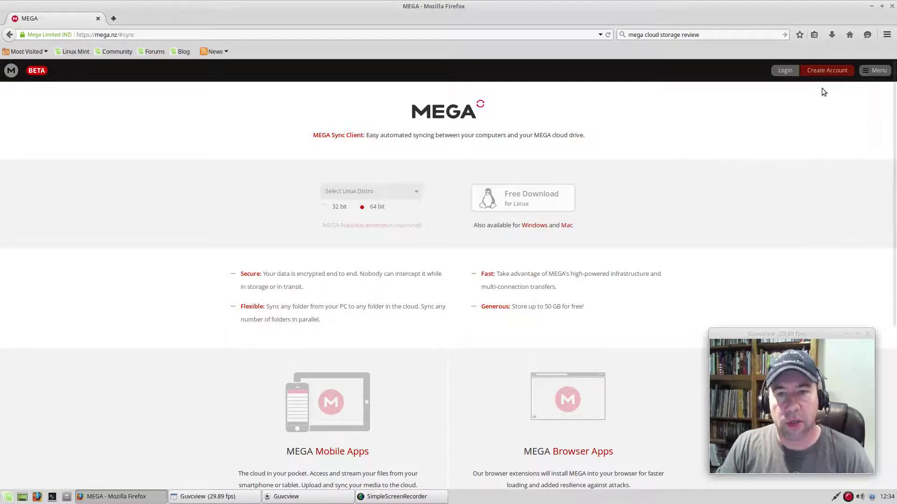
Load the empty free-account registration form from the header's Create Account link
click(827, 70)
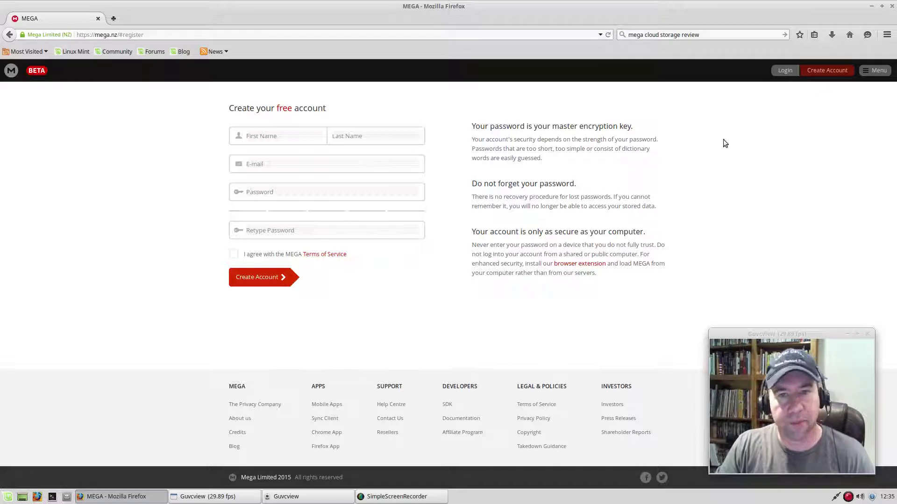
Open the Login dropdown and put the cursor in its Your Email field
click(789, 73)
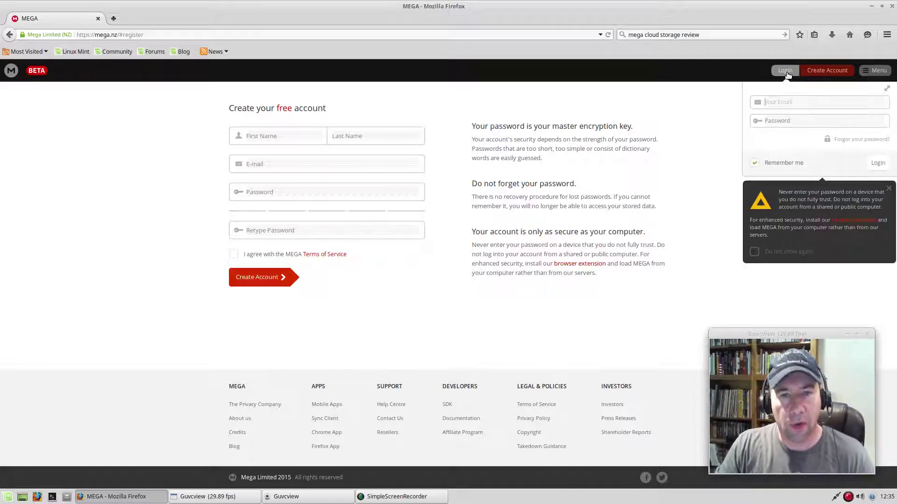
click(800, 102)
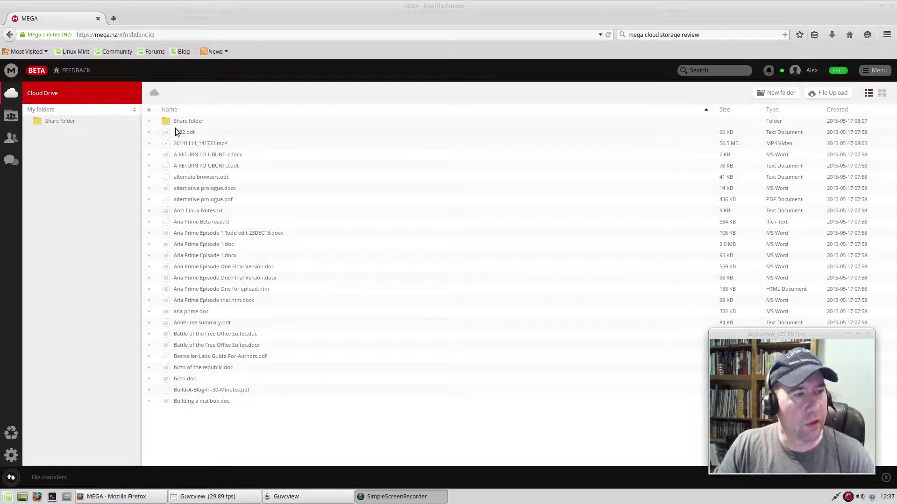
right_click(250, 421)
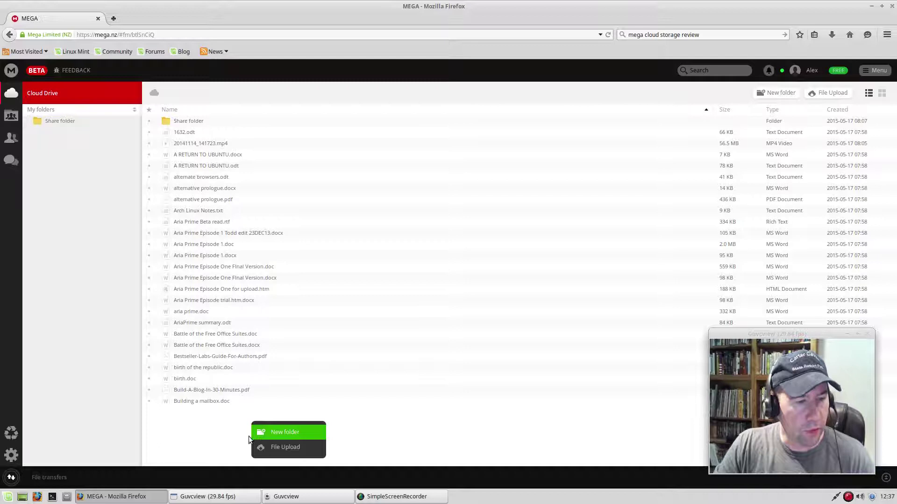
click(214, 452)
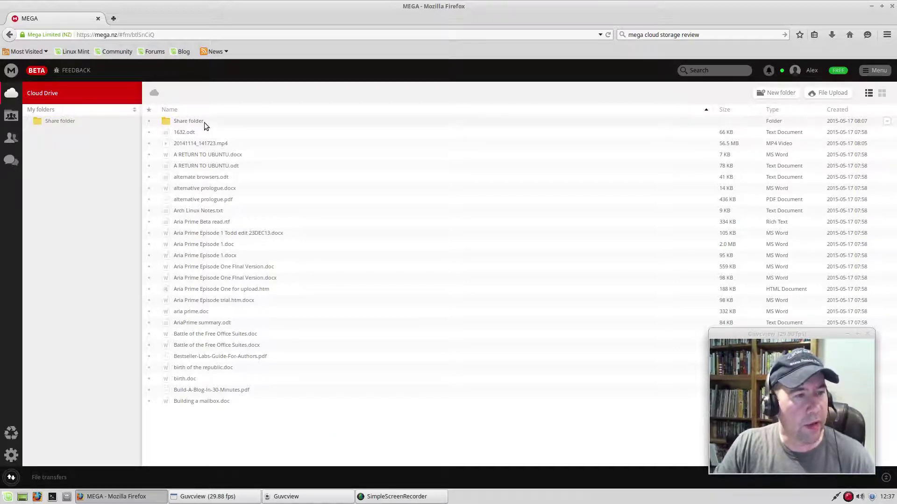
click(192, 121)
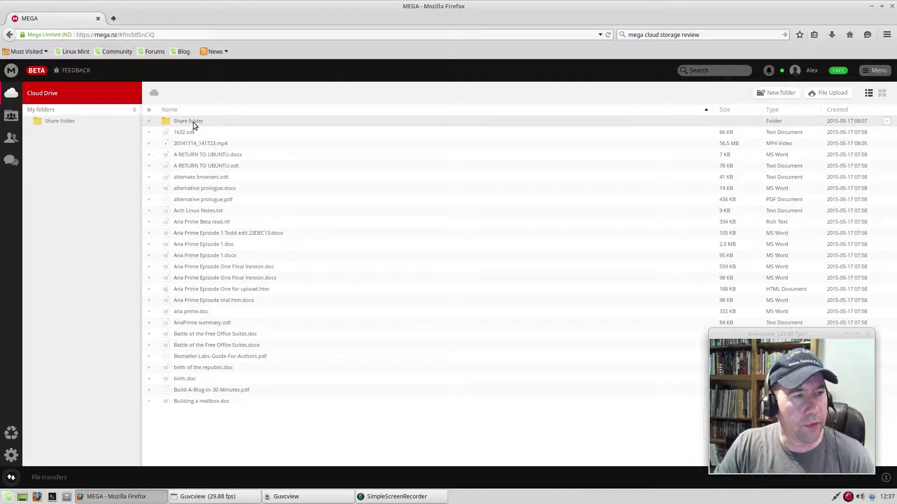
right_click(193, 122)
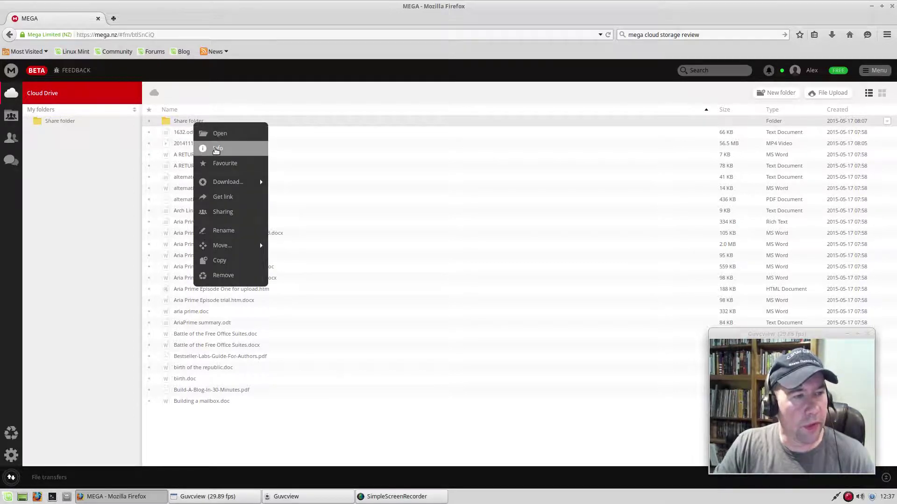
mouse_move(225, 185)
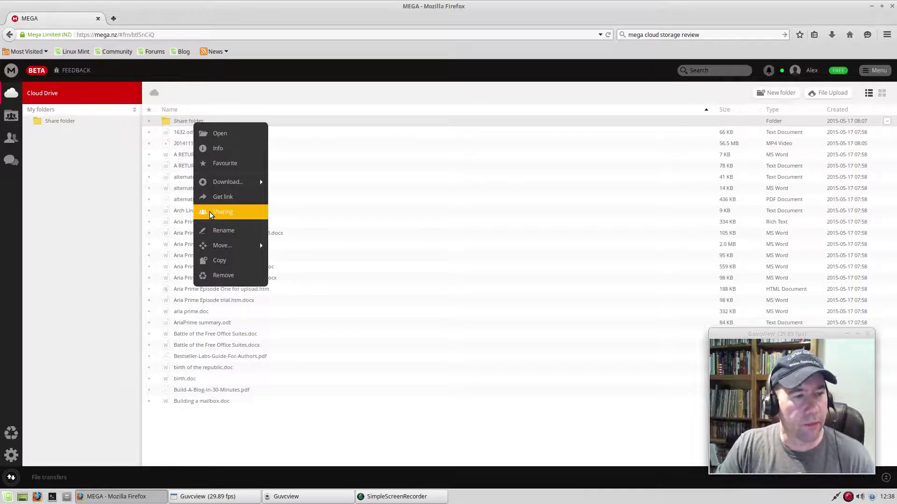
click(211, 213)
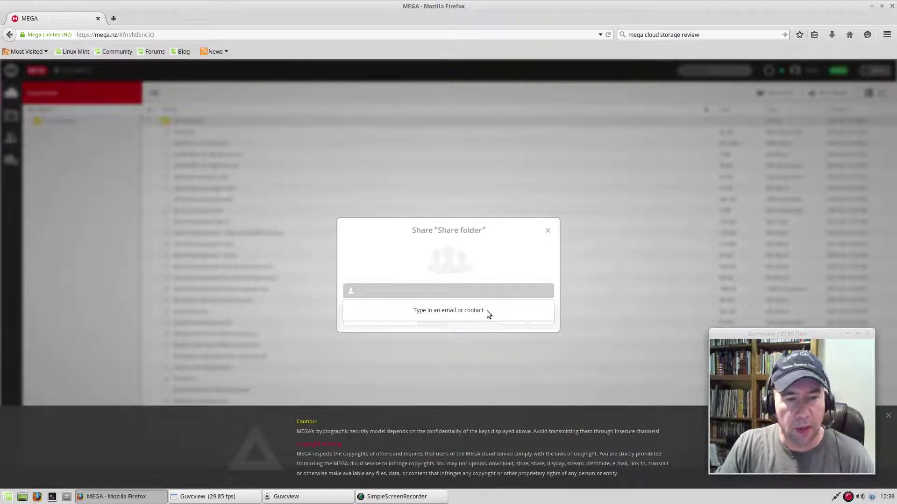
click(548, 233)
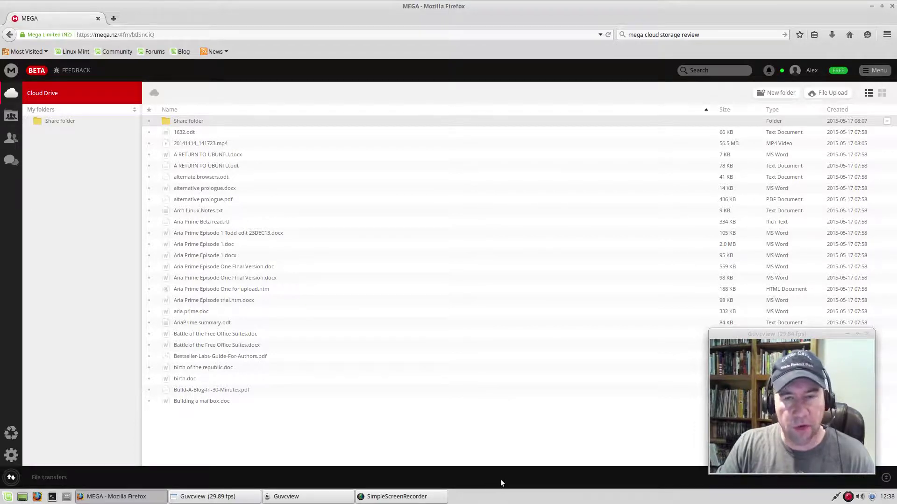
Go to the Sync Client download page through Menu > Apps > Sync Client
click(880, 72)
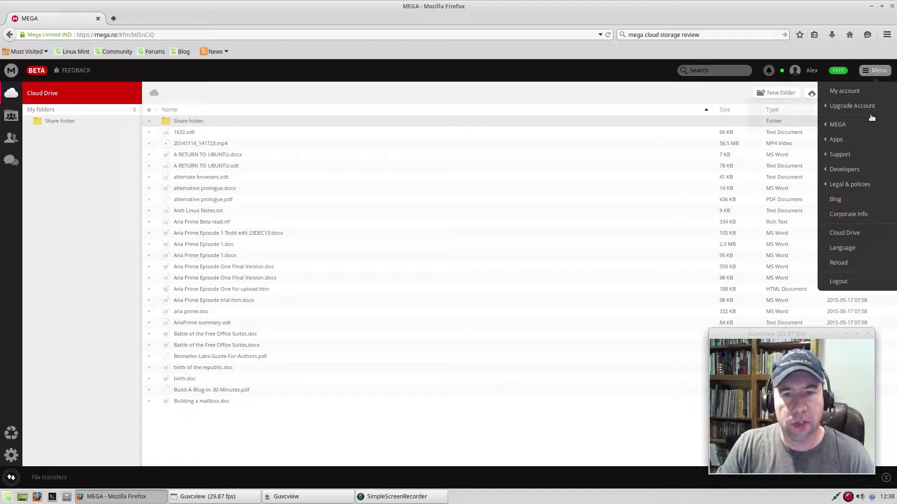
mouse_move(850, 128)
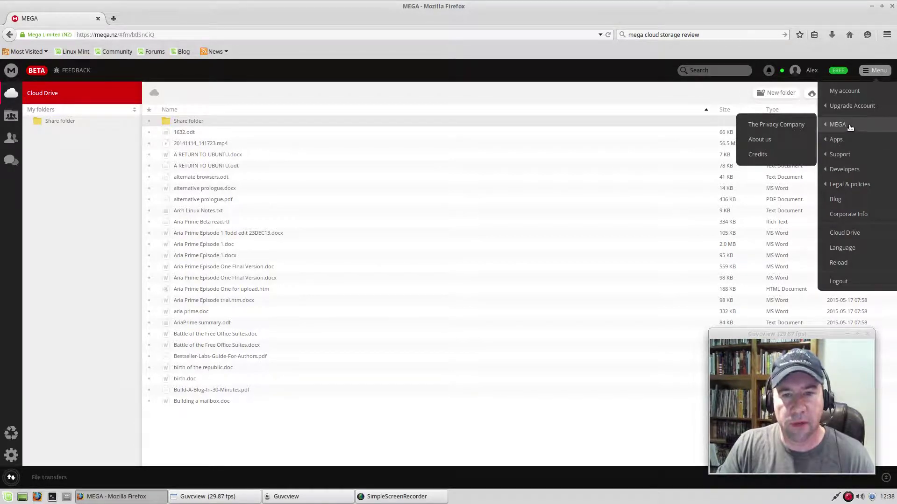
mouse_move(847, 154)
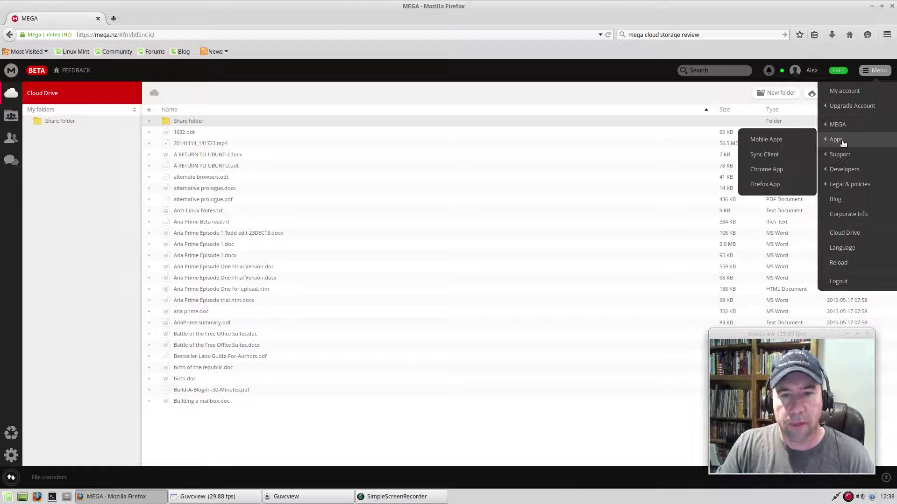
click(758, 156)
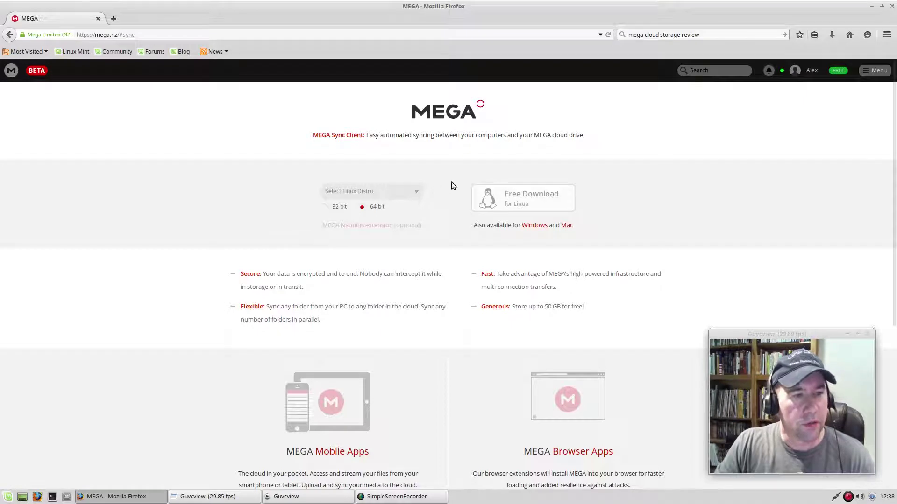
Save the 64-bit Mint 17 megasync .deb package, then minimize Firefox to the desktop
click(419, 195)
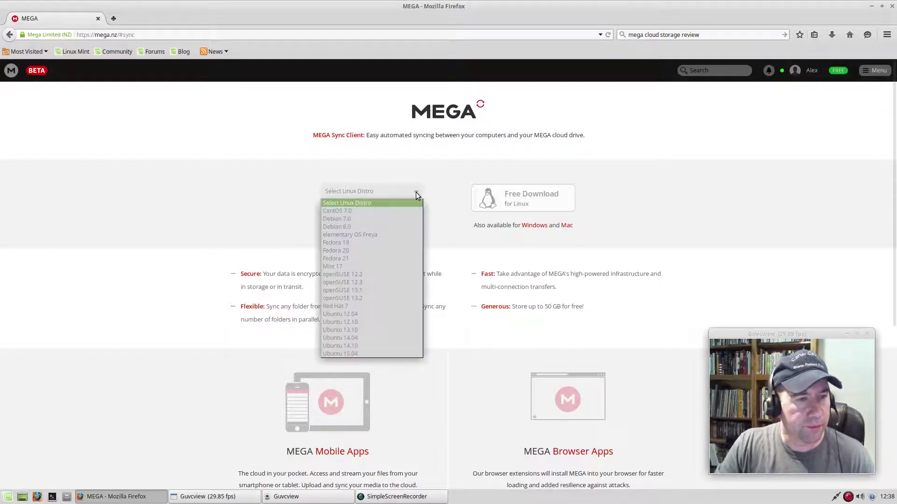
click(360, 267)
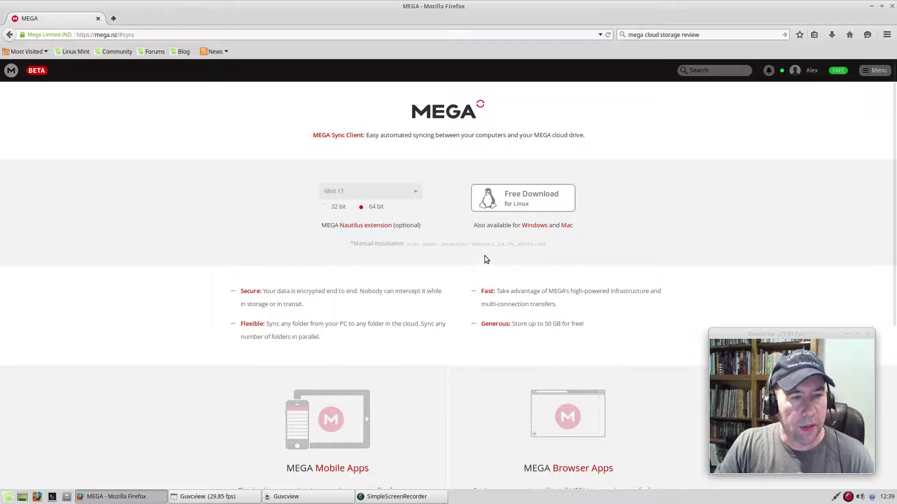
click(546, 198)
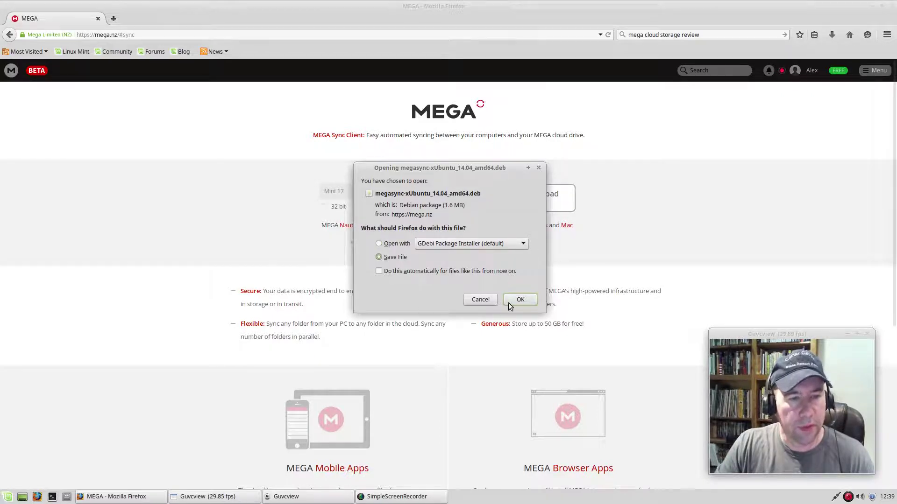
click(509, 299)
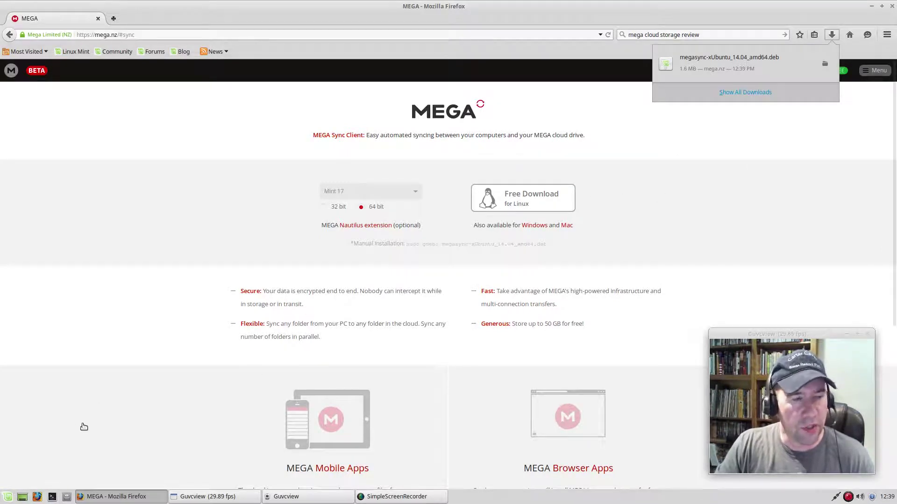
click(65, 488)
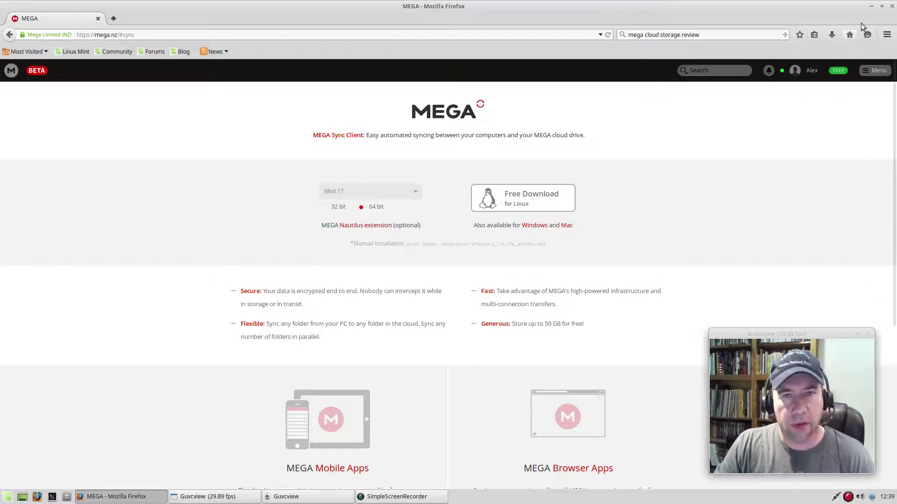
click(872, 6)
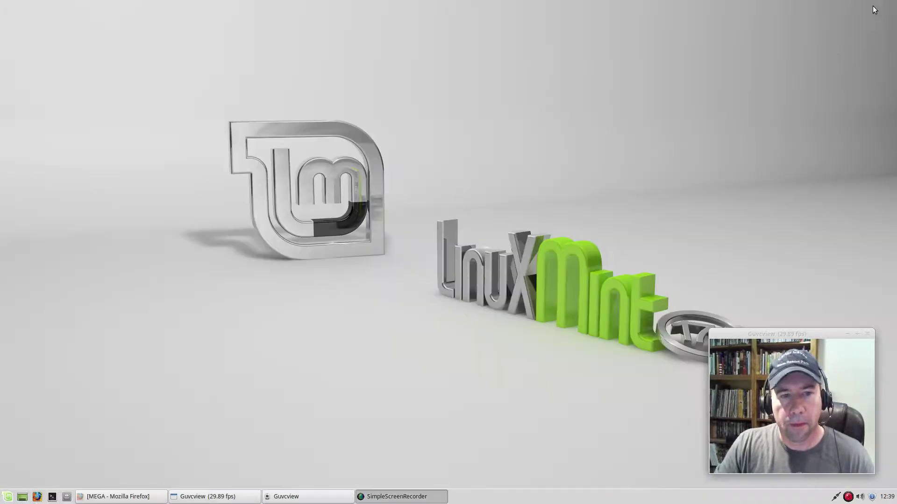
In Thunar, open Home > Downloads and right-click megasync-xUbuntu_14.04_amd64.deb
click(67, 497)
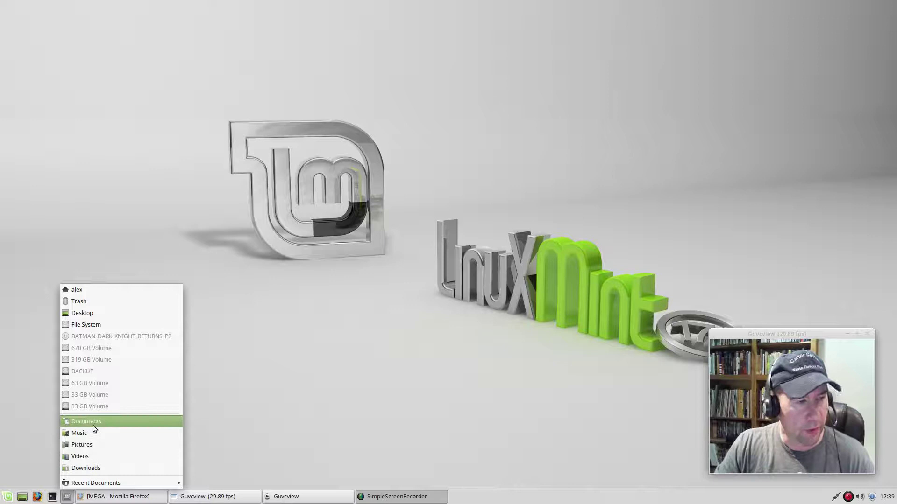
click(97, 293)
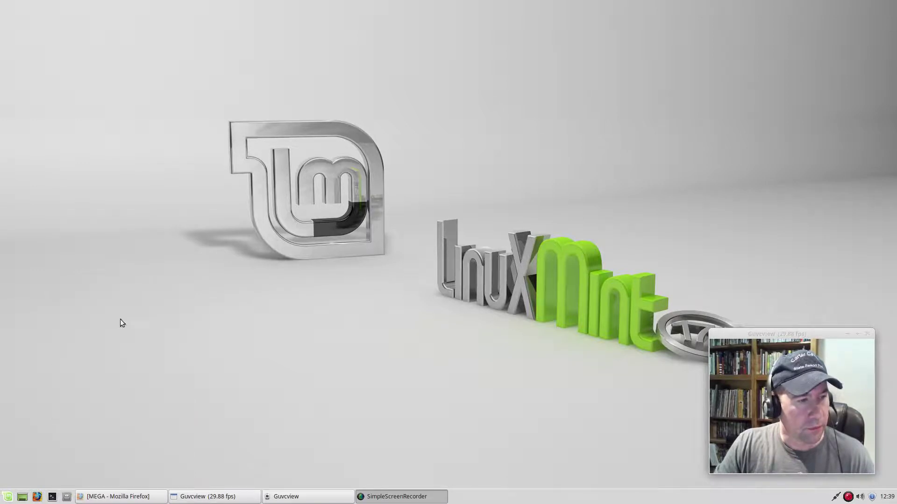
double_click(468, 188)
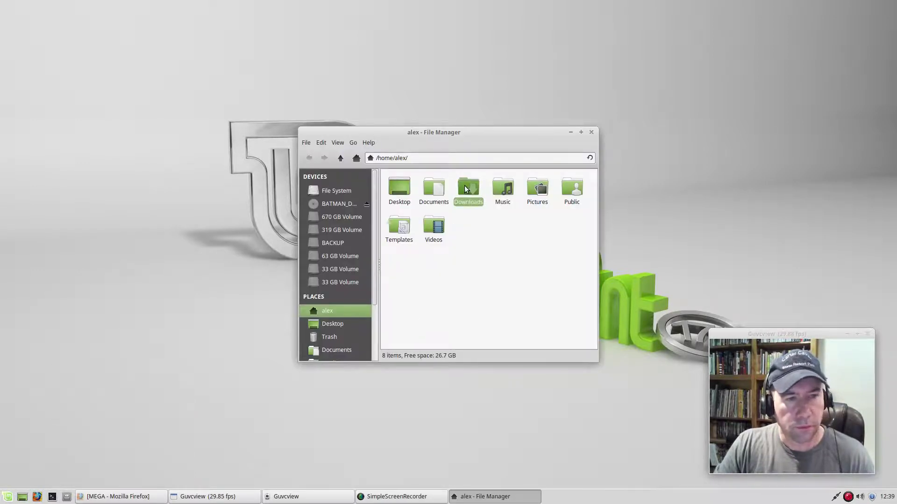
click(414, 188)
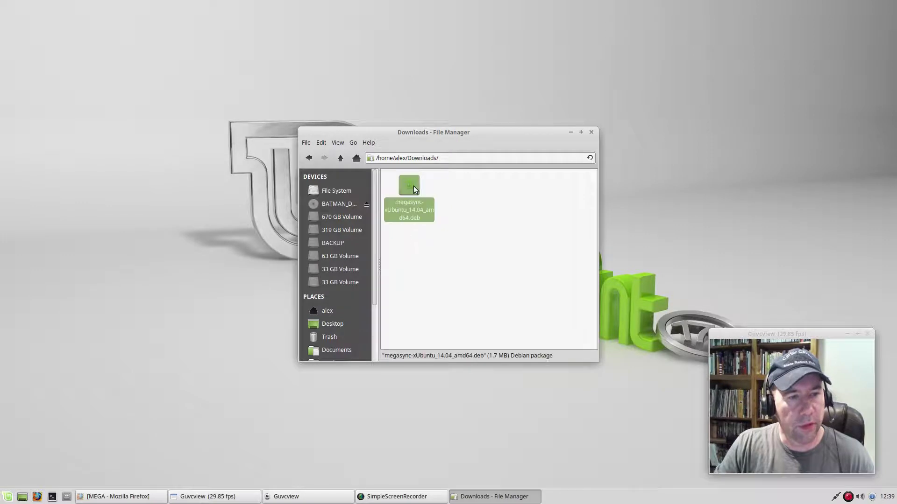
right_click(414, 188)
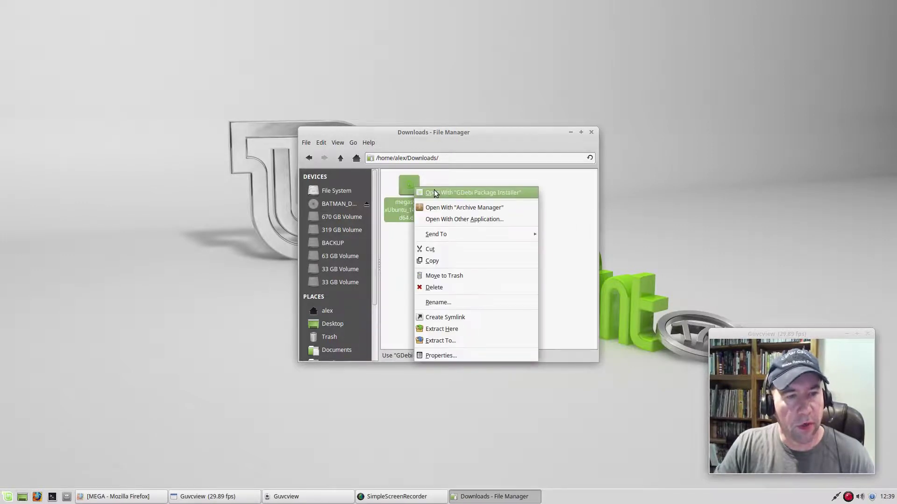
Install the megasync package with GDebi, authenticating with the administrator password, then close the installer
click(434, 192)
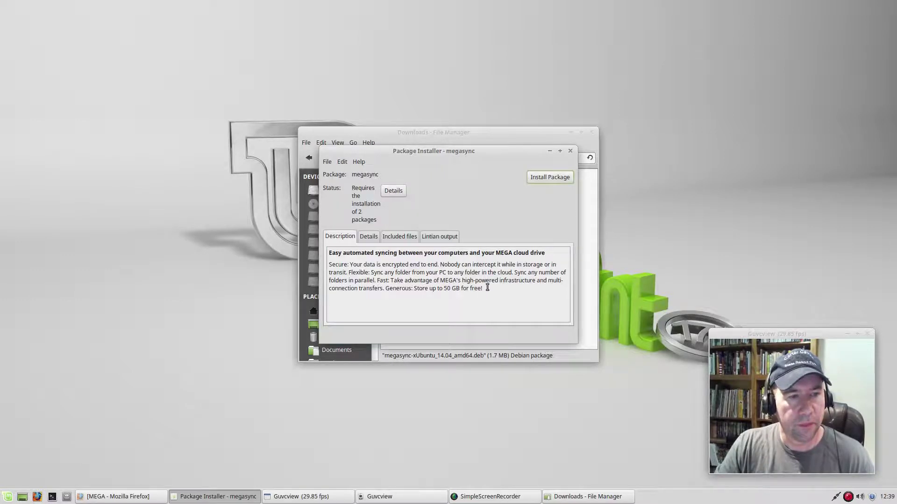
click(552, 177)
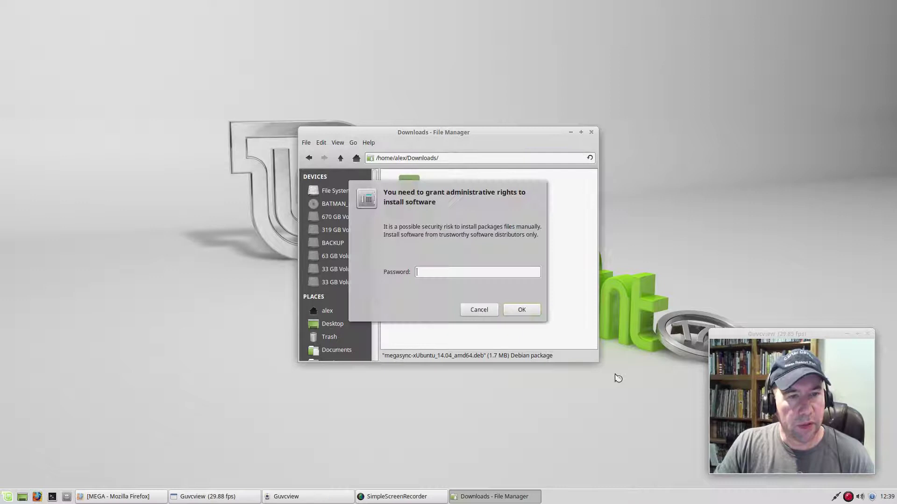
text(••••••)
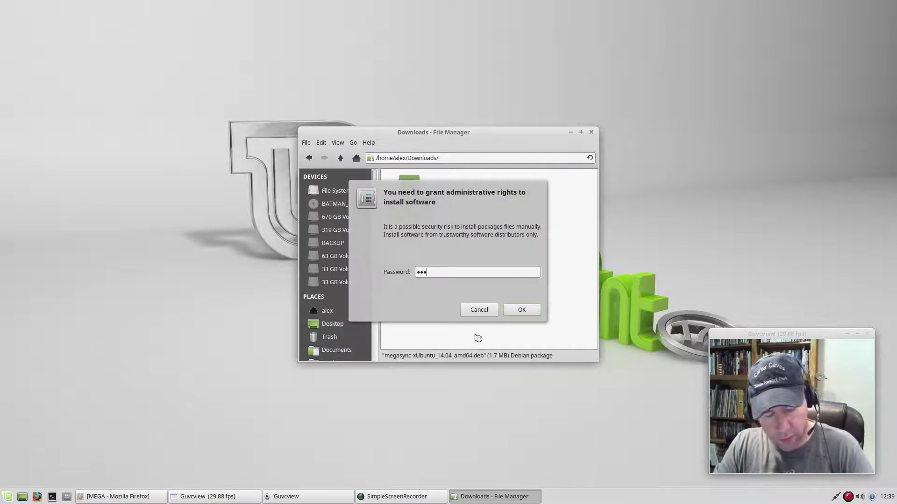
key(Return)
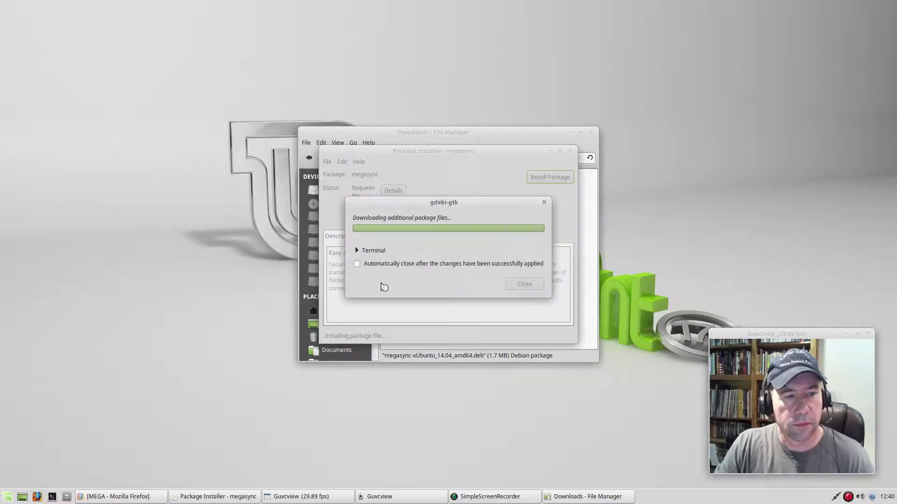
click(357, 264)
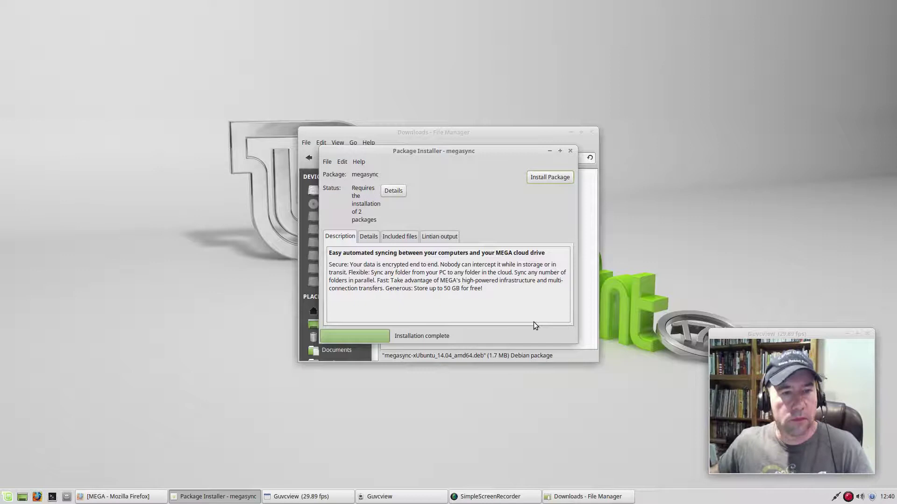
click(570, 151)
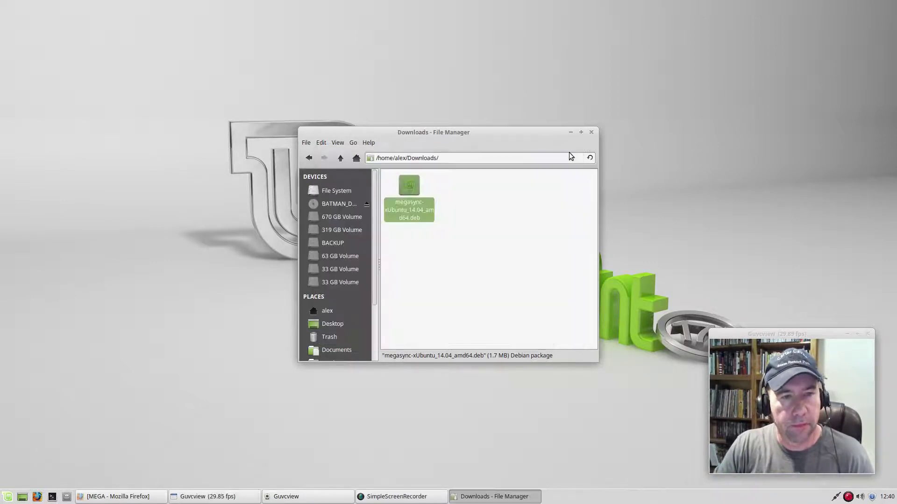
Close the Downloads window and launch MEGAsync by searching 'mega' in the Whisker menu
click(591, 132)
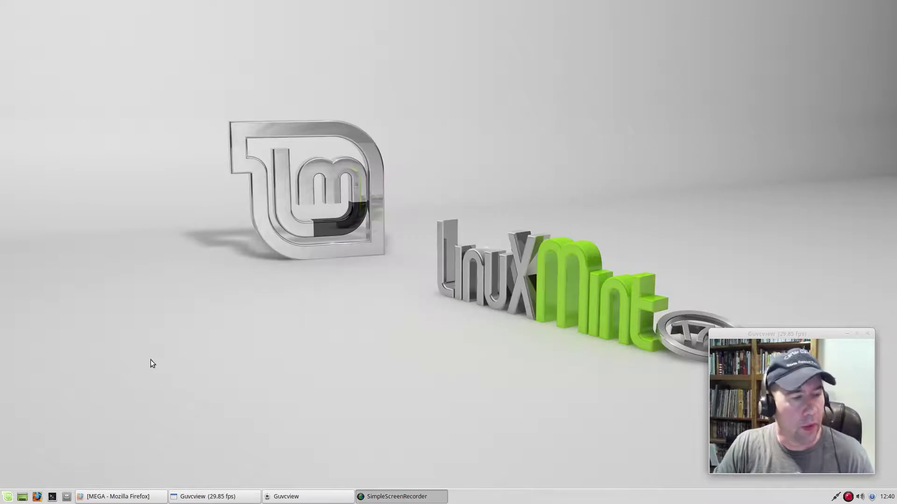
click(8, 497)
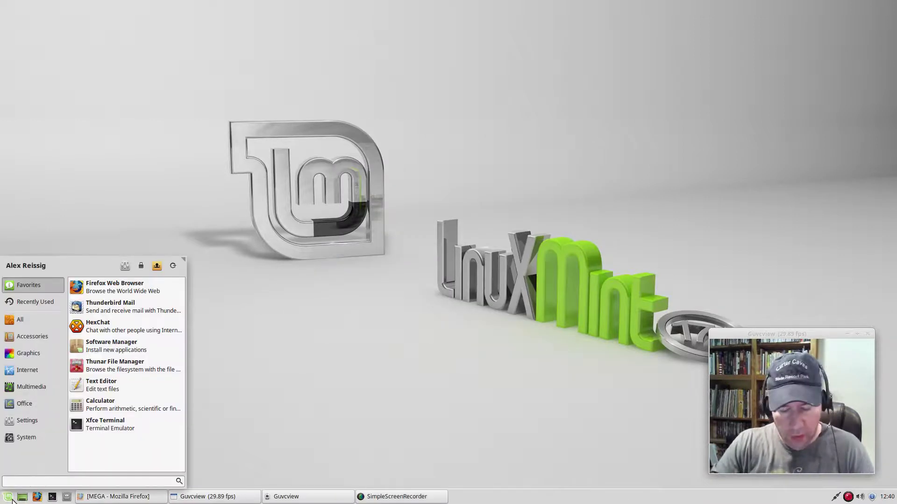
text(mega)
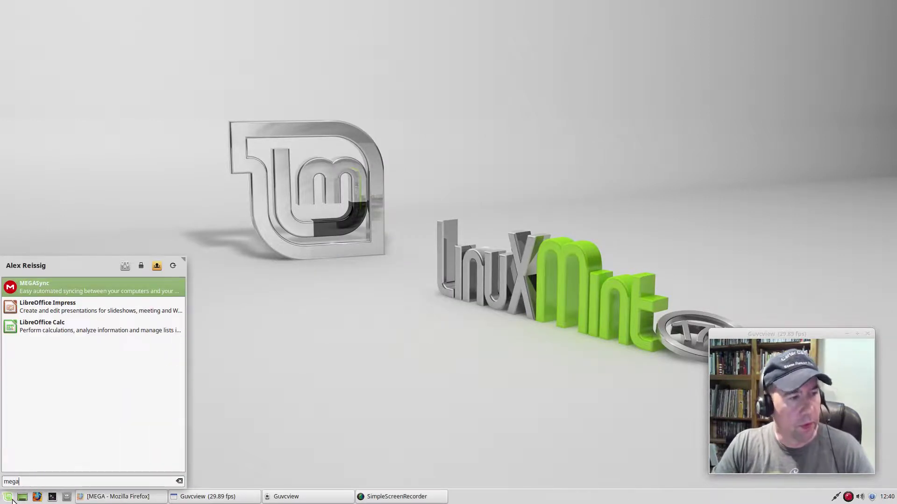
click(37, 290)
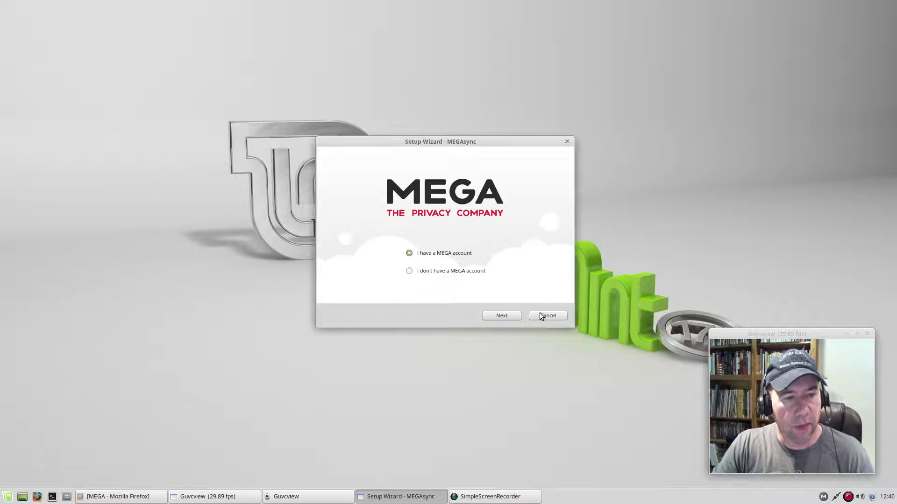
Choose the existing-account option and log in with the account email and password
click(501, 316)
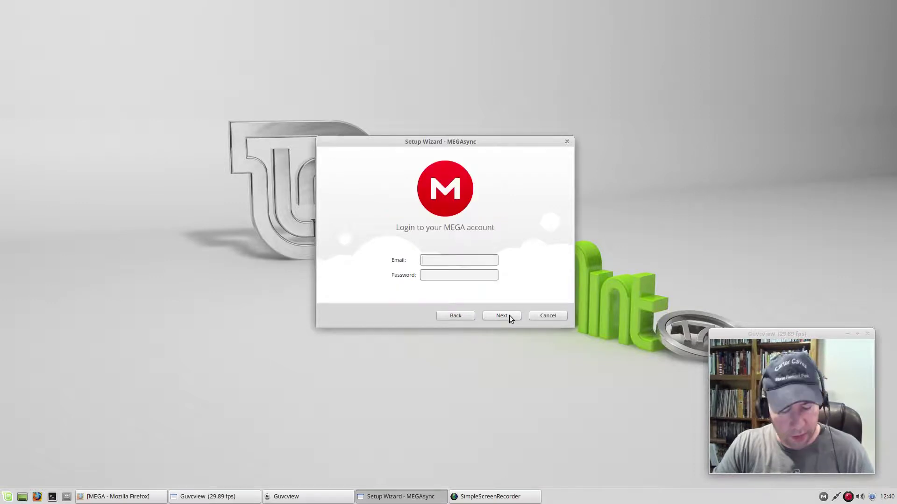
text(abc)
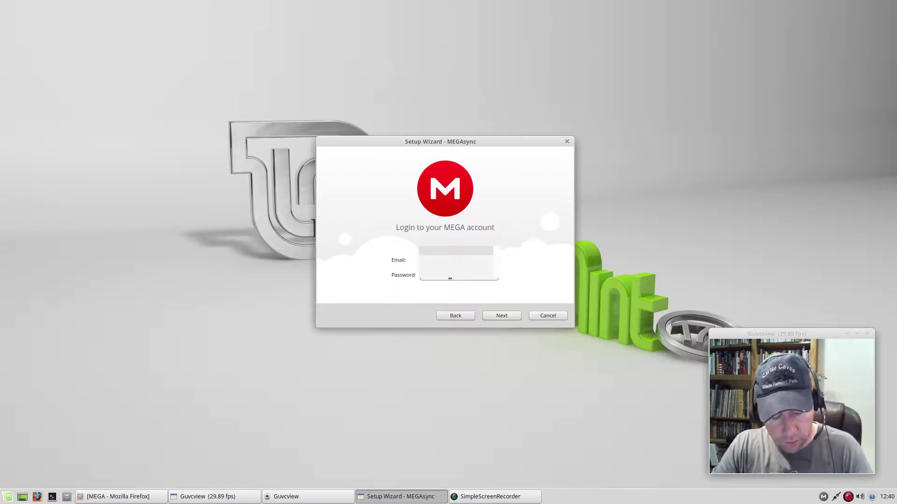
text(abcabc)
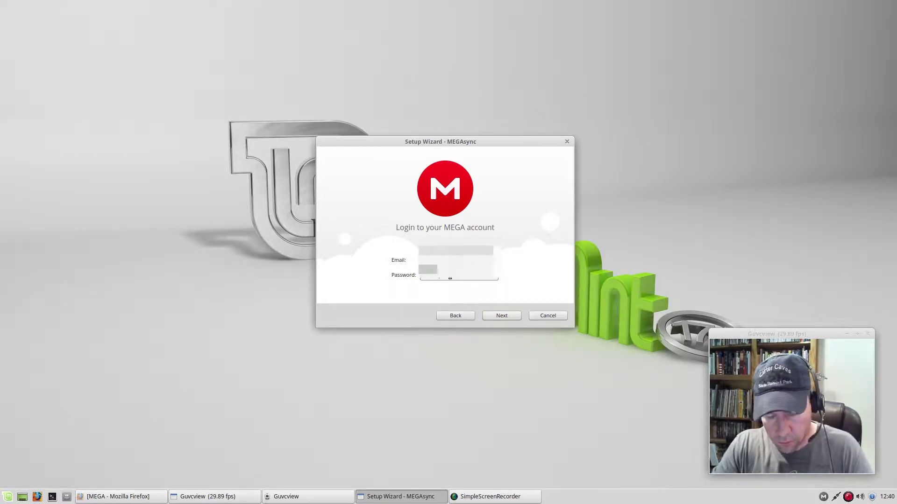
text(abc)
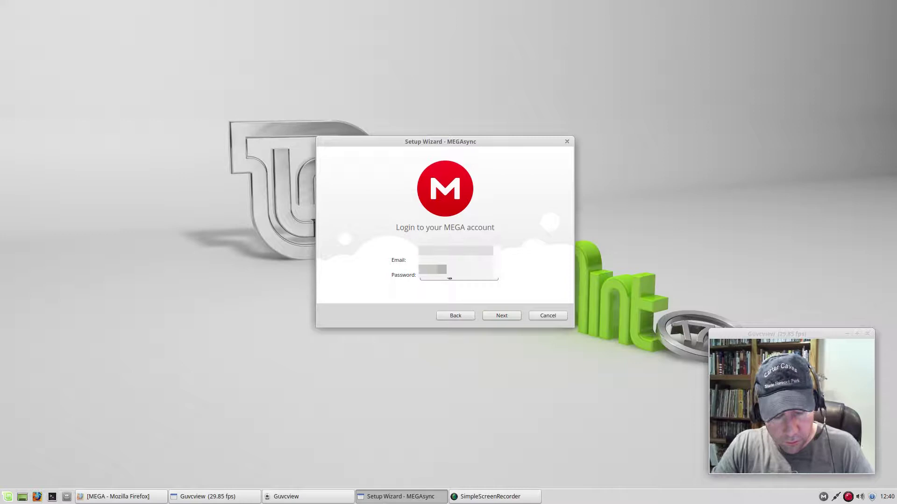
key(BackSpace)
key(BackSpace)
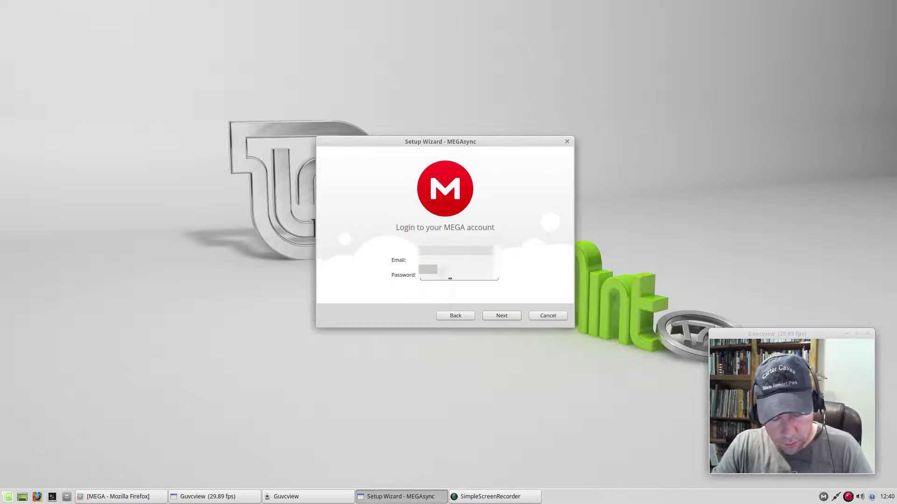
text(abcabc)
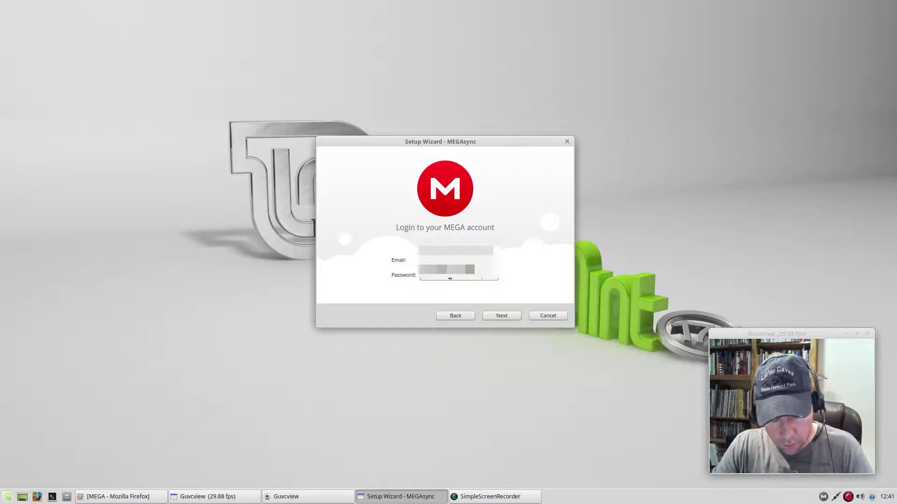
text(abcd)
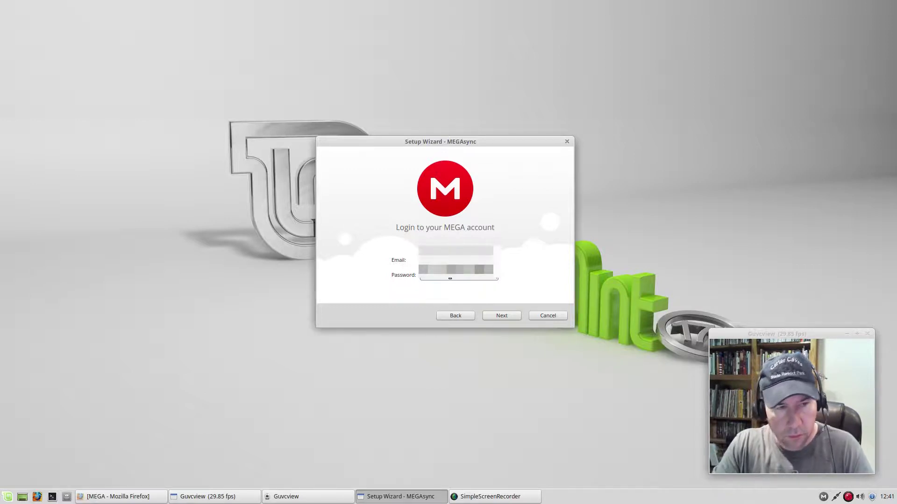
click(499, 314)
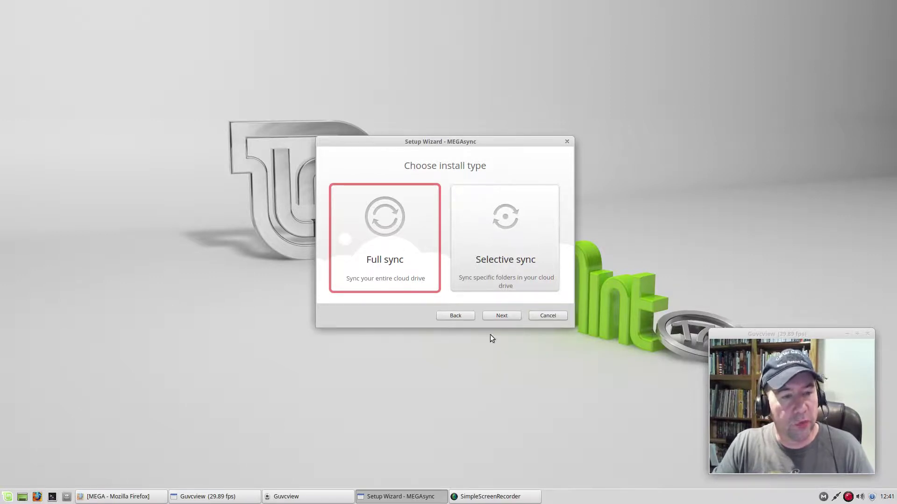
Choose Full sync, keep the default local MEGA folder, and finish the setup wizard
click(496, 316)
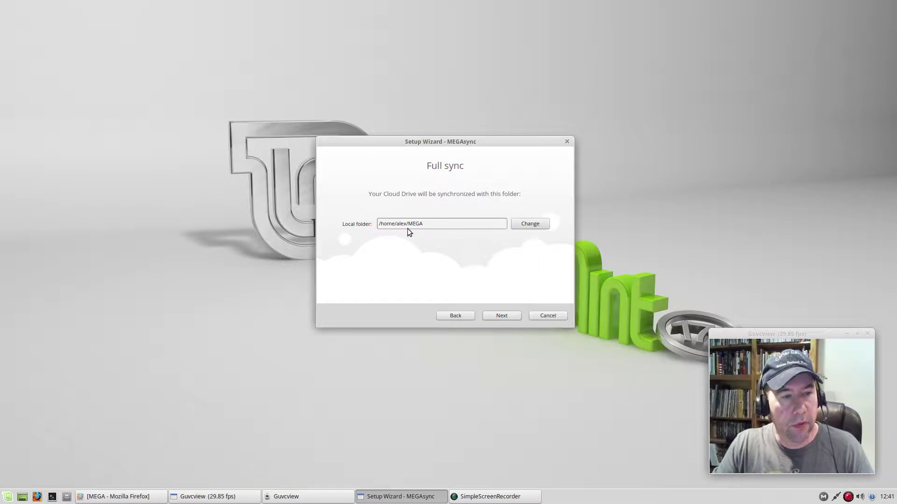
click(499, 316)
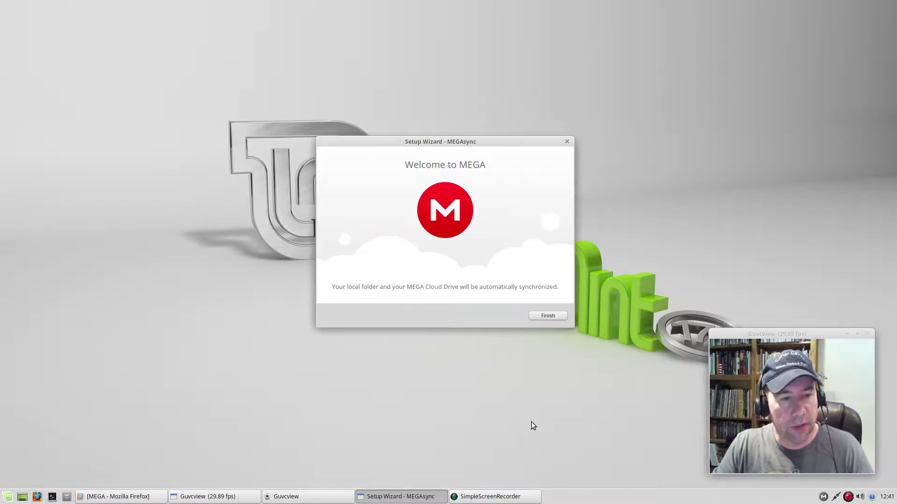
click(548, 319)
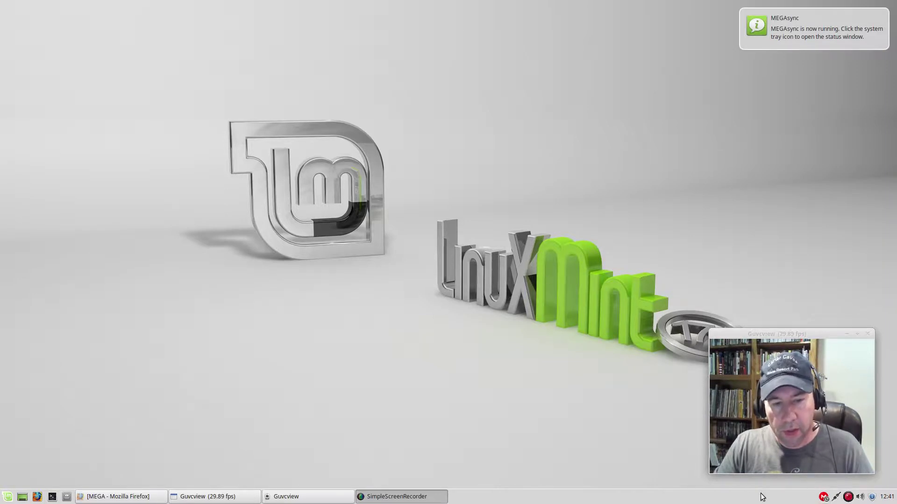
Open MEGAsync Settings from the tray icon menu to see the account usage page
click(823, 497)
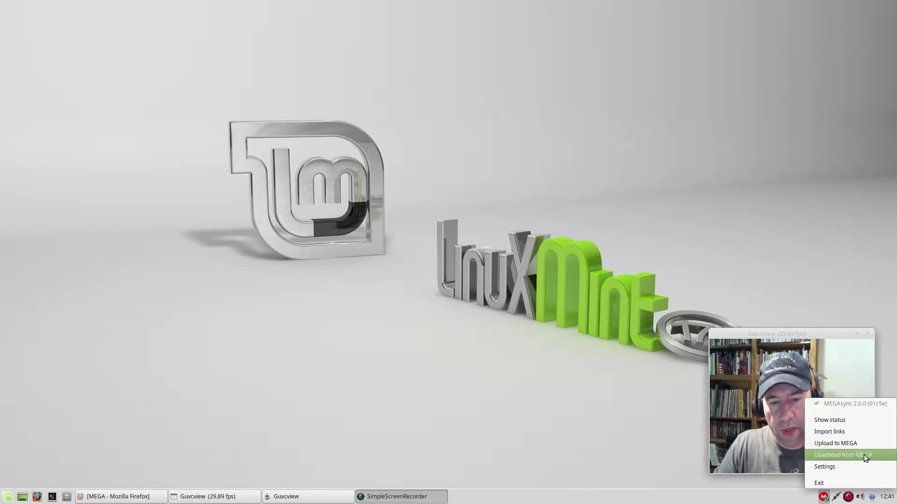
click(839, 467)
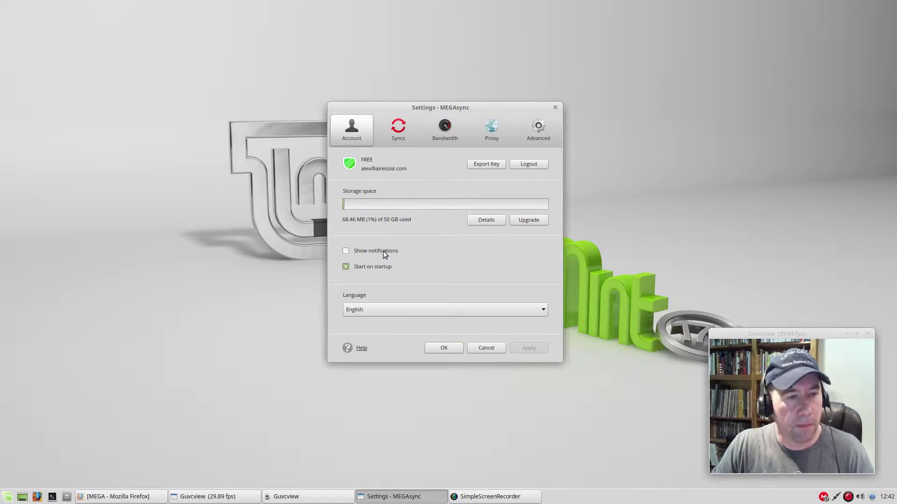
Look through the Syncs, Bandwidth, Proxy and Advanced tabs without changing anything
click(392, 133)
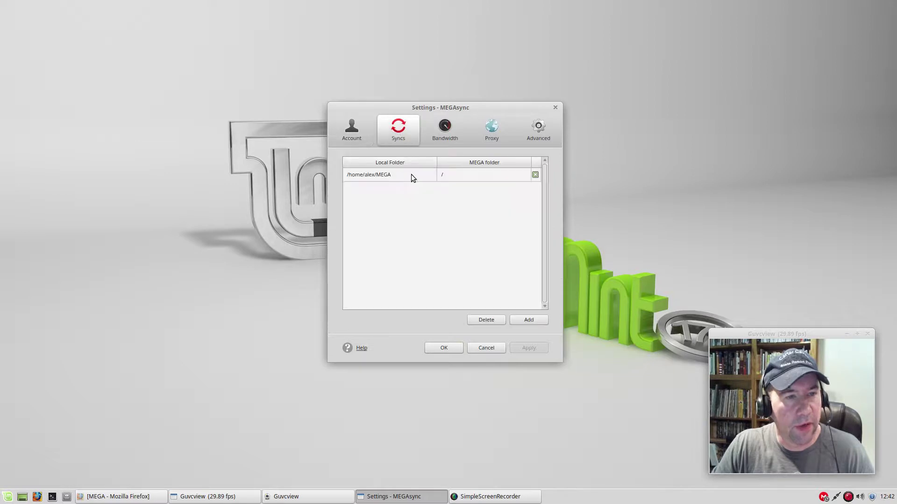
click(441, 130)
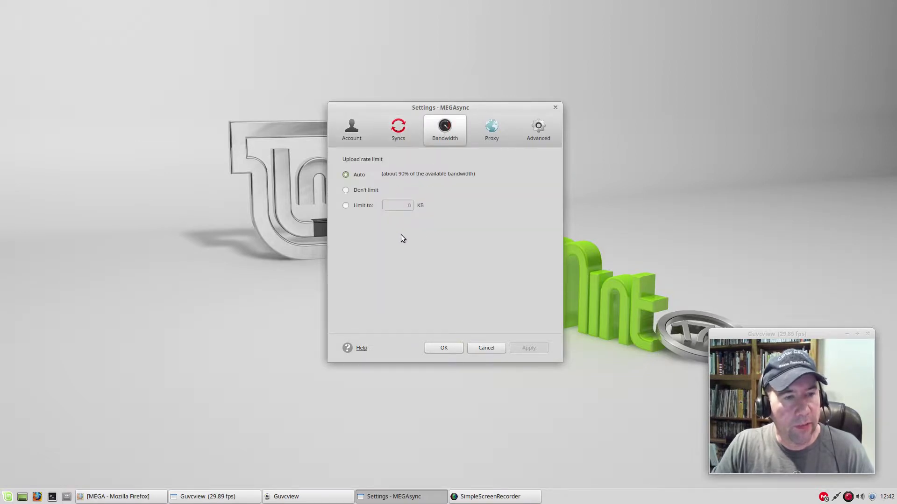
click(490, 139)
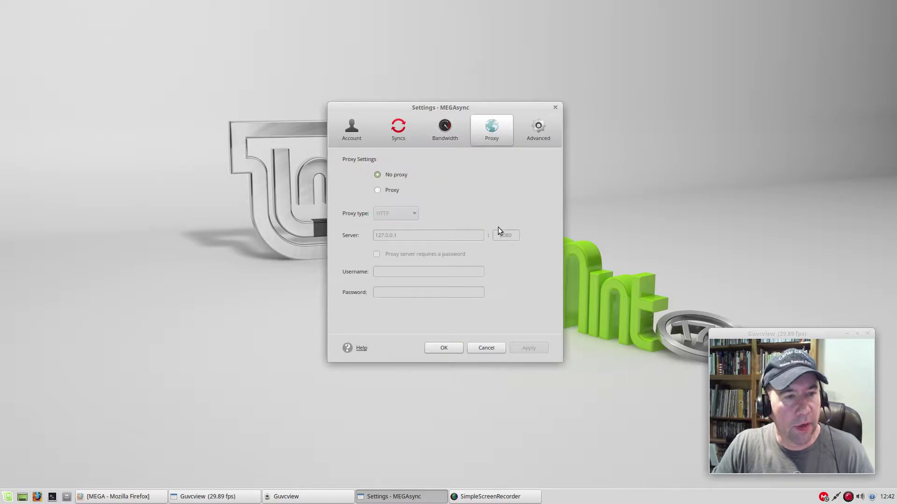
click(541, 139)
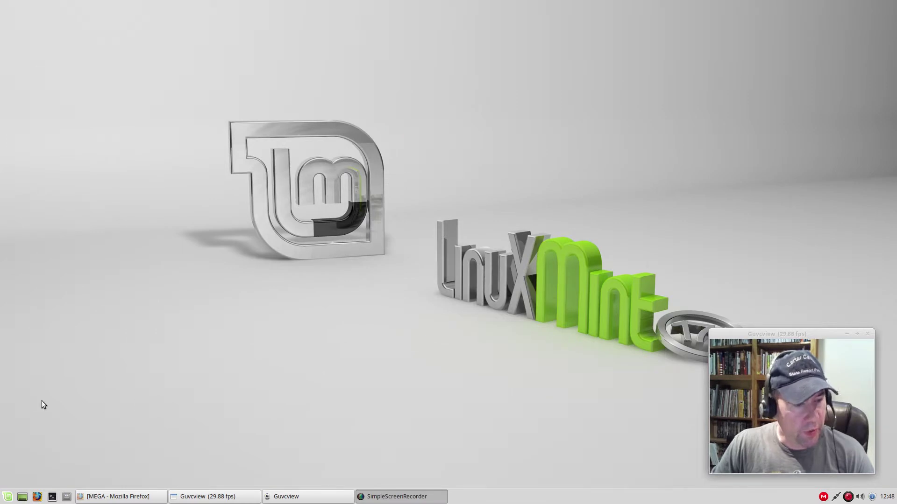
click(68, 496)
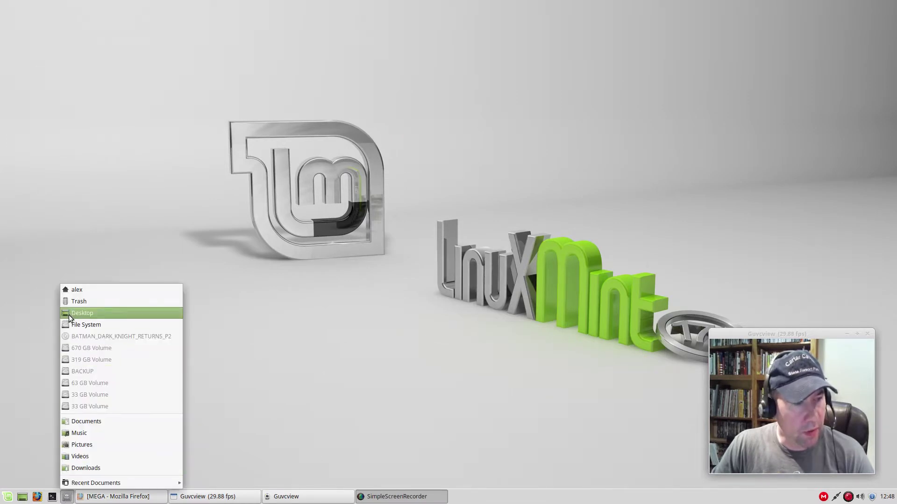
click(70, 293)
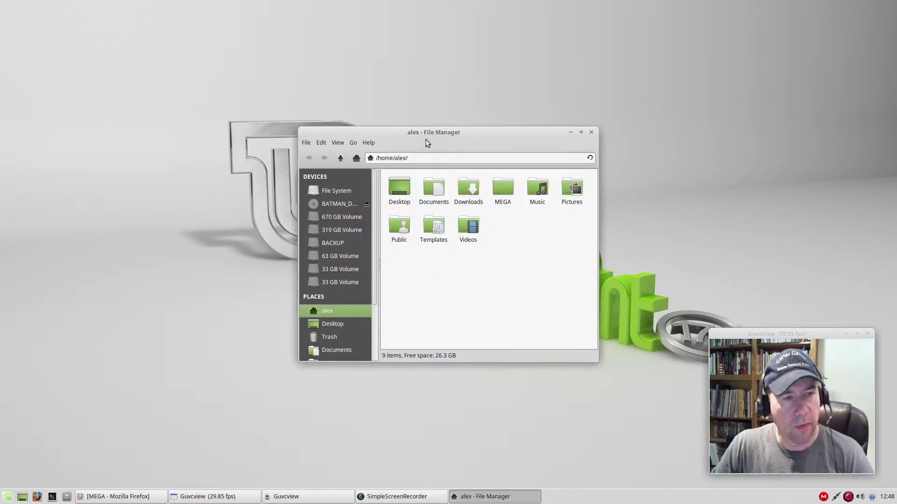
drag(425, 139, 334, 131)
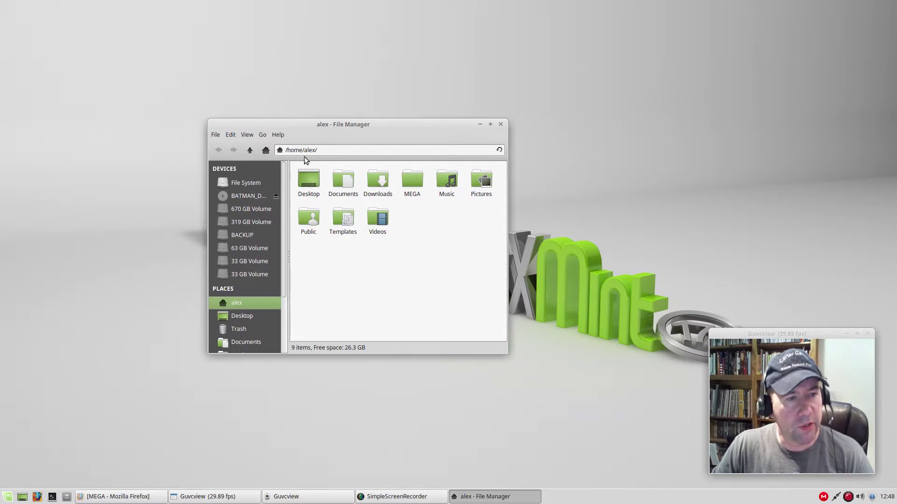
double_click(414, 184)
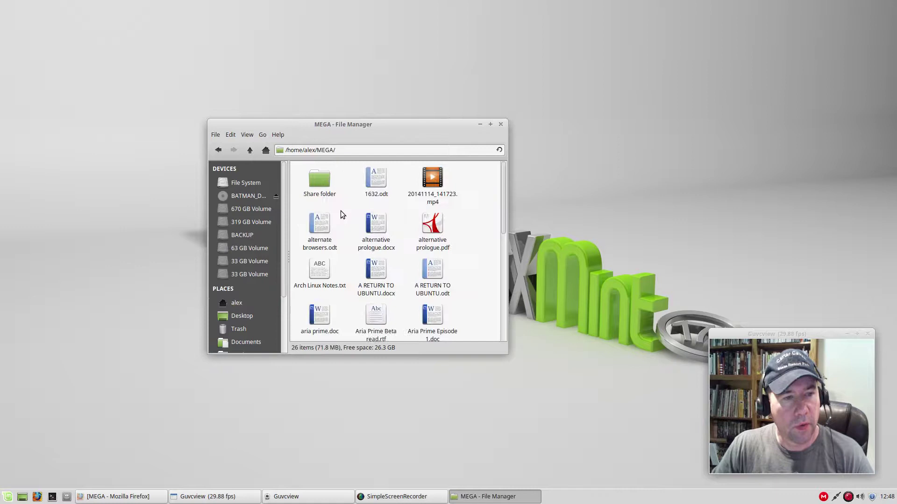
scroll(484, 240, down, 6)
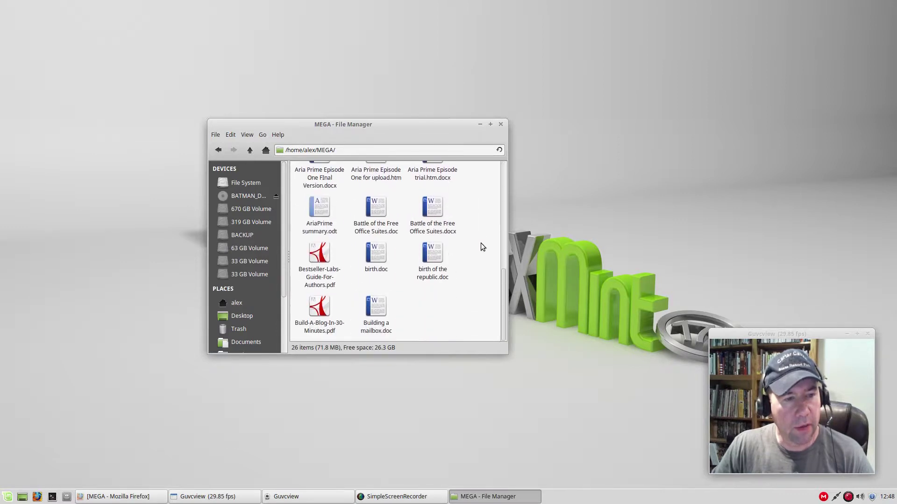
scroll(481, 242, up, 3)
scroll(484, 242, up, 3)
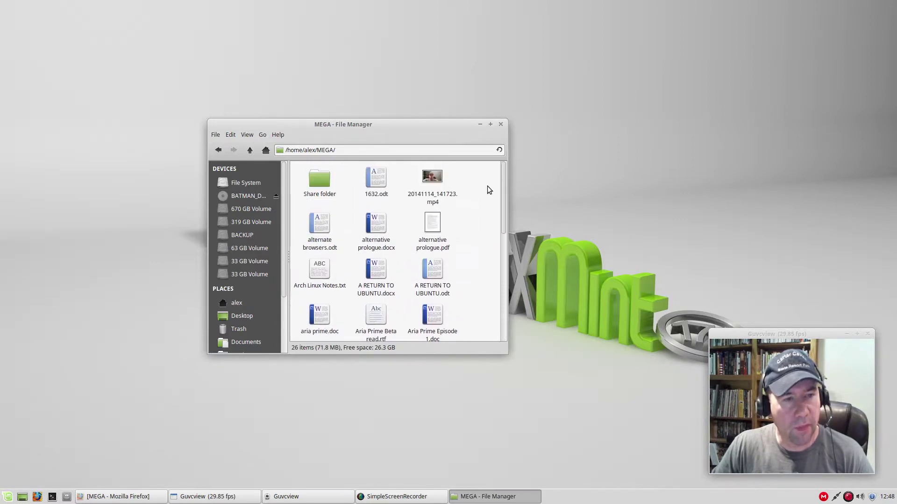
scroll(470, 276, down, 6)
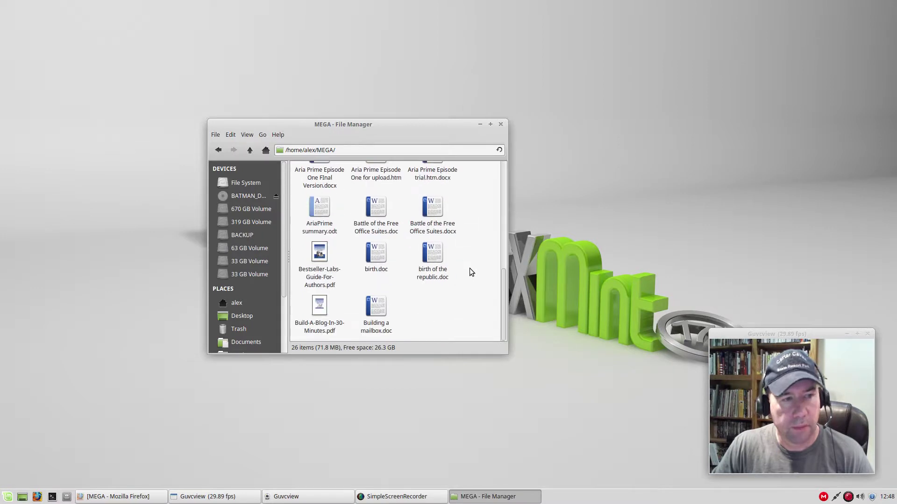
scroll(470, 272, up, 6)
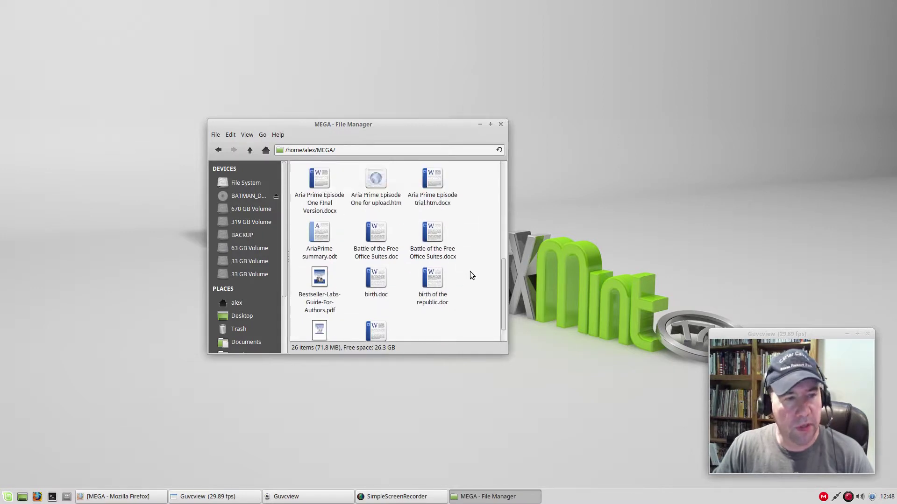
click(501, 125)
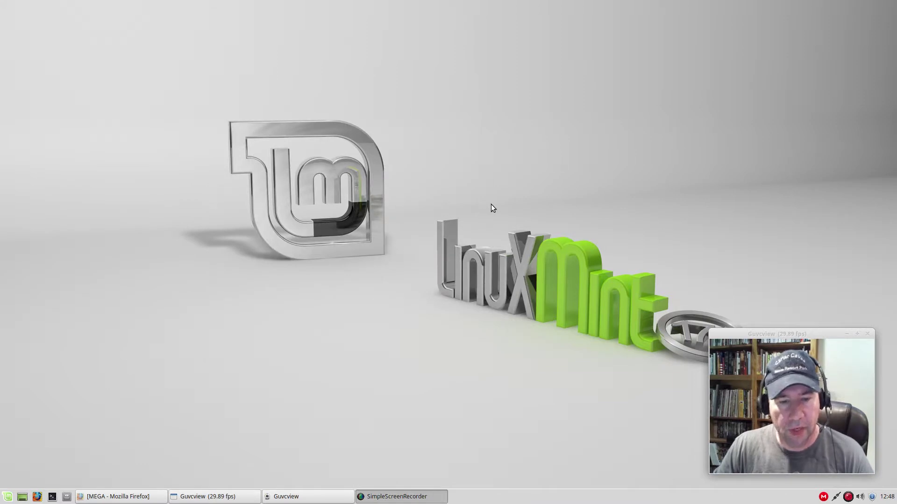